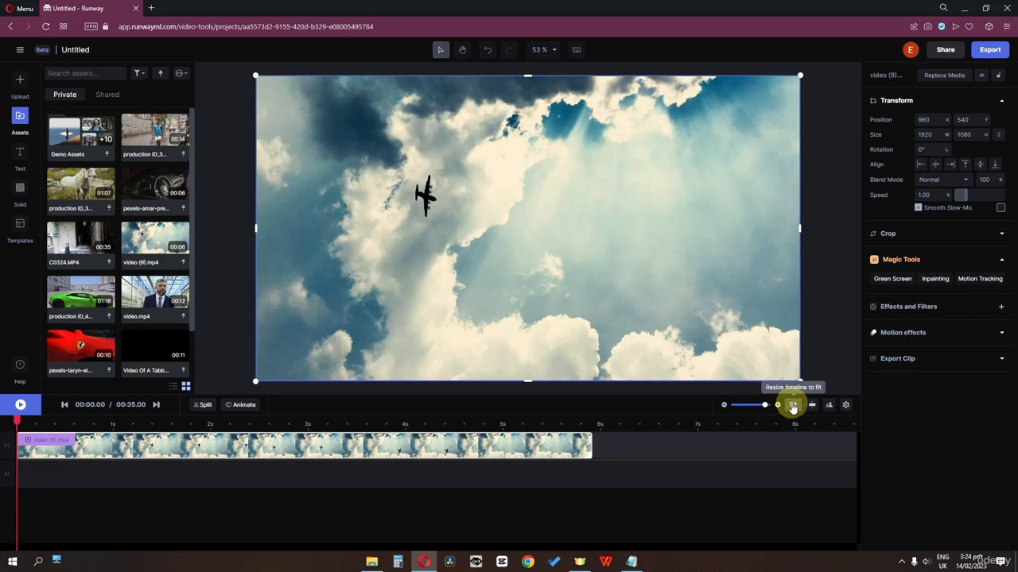
# Fit the timeline so the video (9).mp4 airplane clip spans its full width.
pyautogui.click(793, 406)
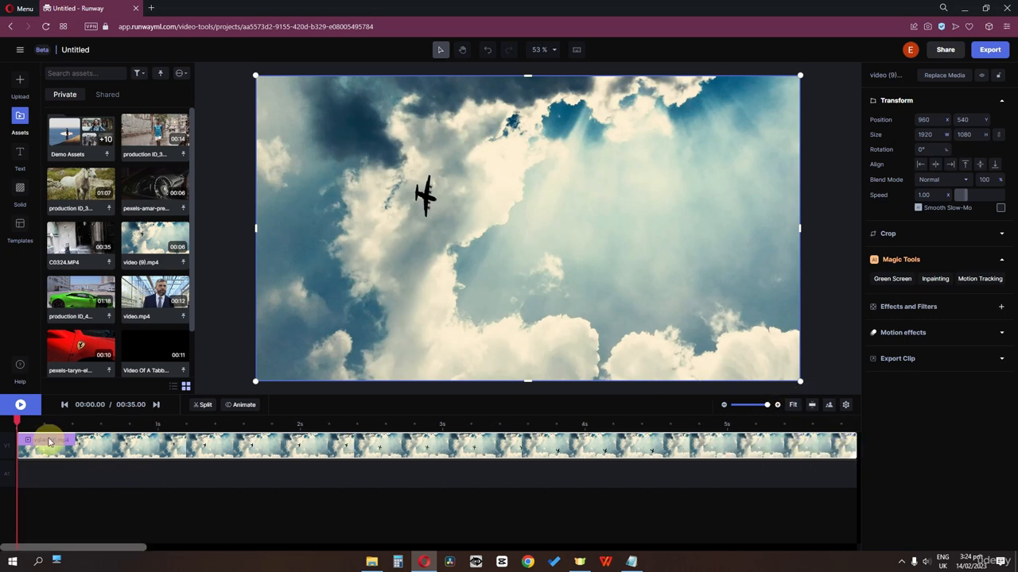
# Open the clip's keyframe view with Position, Scale, Rotation, Opacity and Crop tracks.
pyautogui.click(240, 407)
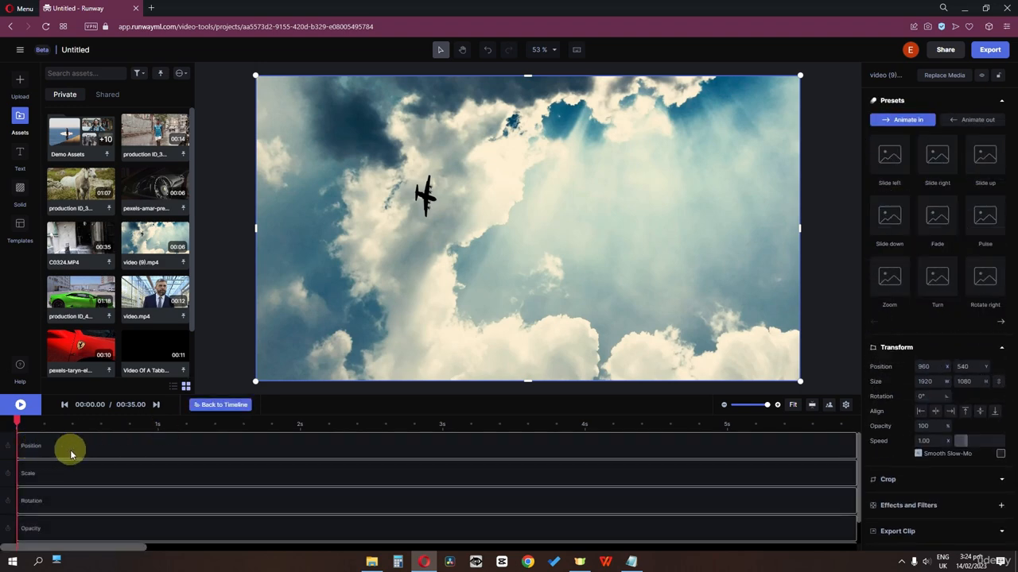
pyautogui.scroll(-1, 56, 525)
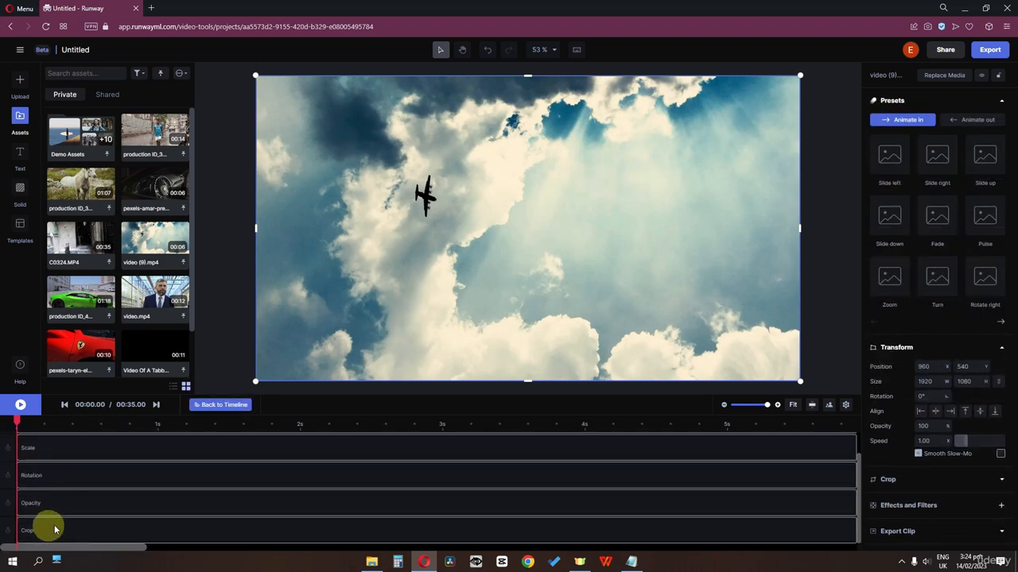
pyautogui.scroll(1, 96, 539)
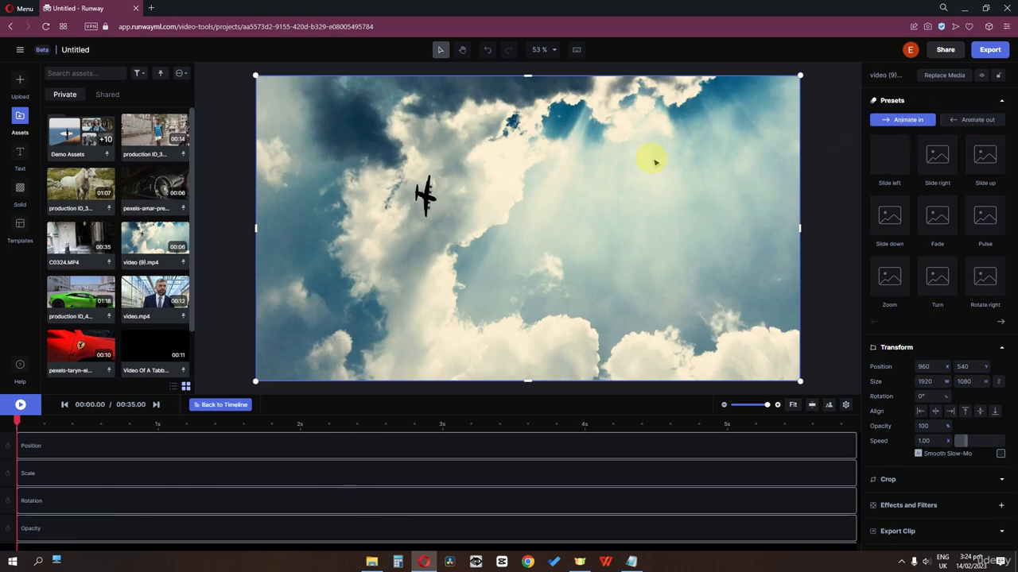
# Preview the Slide, Pulse, Fade, Zoom, Turn and Rotate right presets without applying any.
pyautogui.click(892, 166)
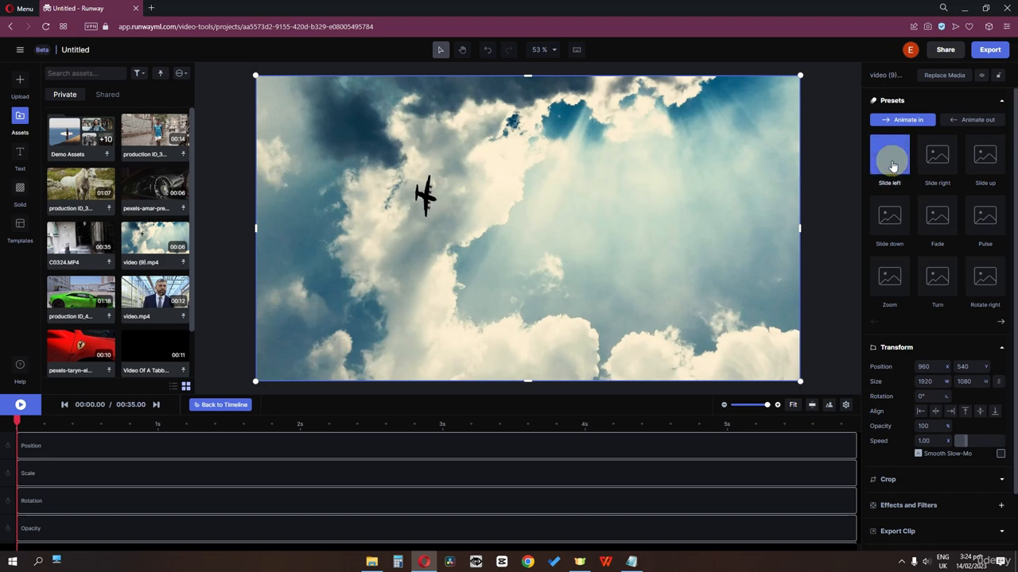
pyautogui.click(926, 168)
pyautogui.click(984, 168)
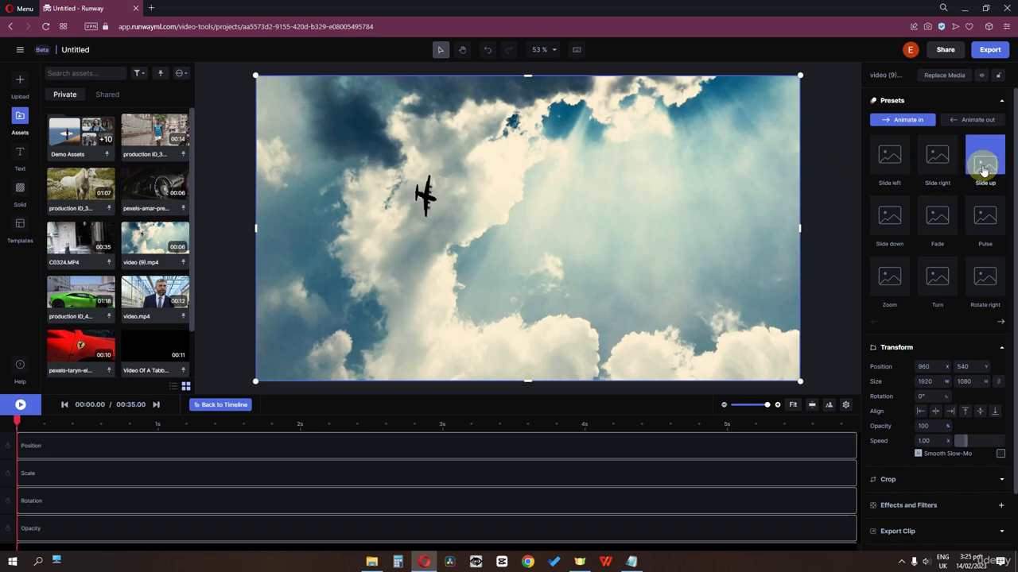
pyautogui.click(987, 229)
pyautogui.click(938, 231)
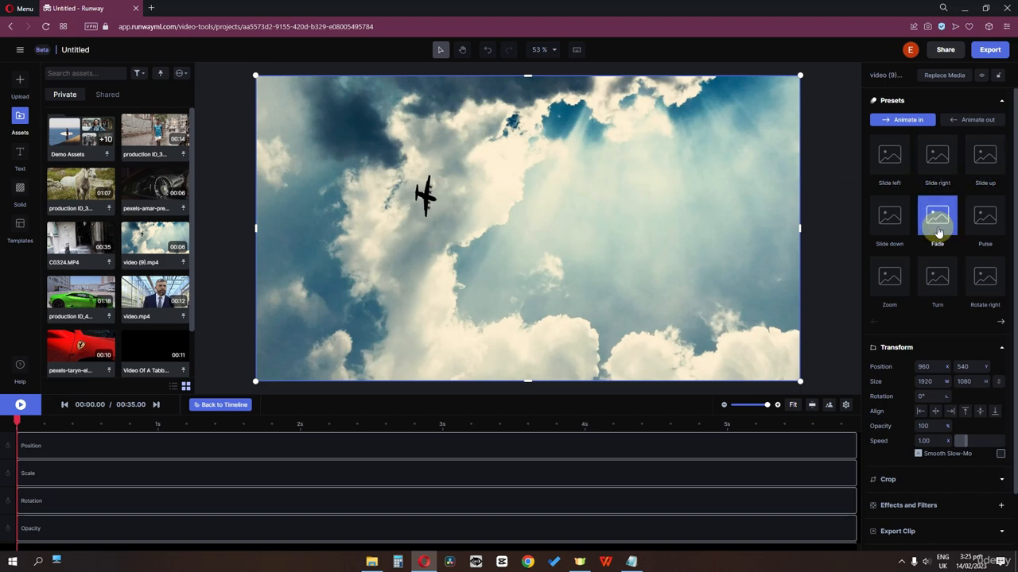
pyautogui.click(885, 231)
pyautogui.click(887, 277)
pyautogui.click(924, 288)
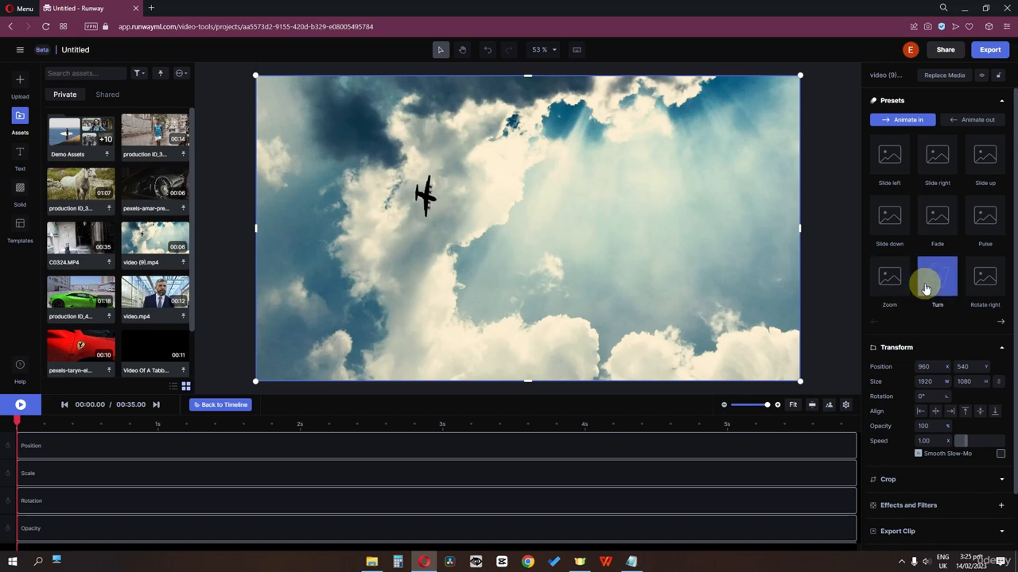
pyautogui.click(971, 293)
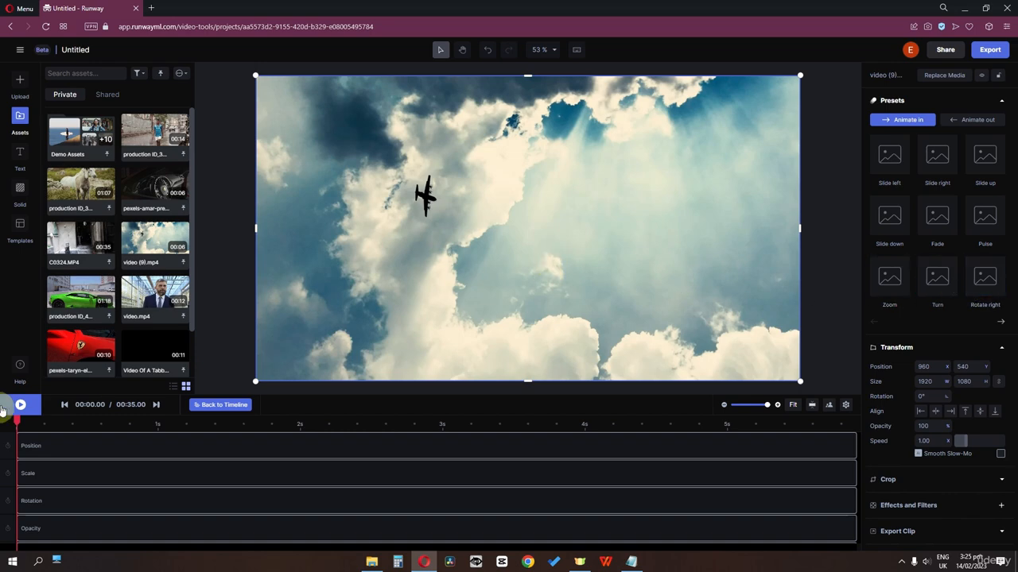
pyautogui.click(36, 453)
# Expand the Crop settings and add a Crop keyframe at 0 s.
pyautogui.scroll(-1, 51, 488)
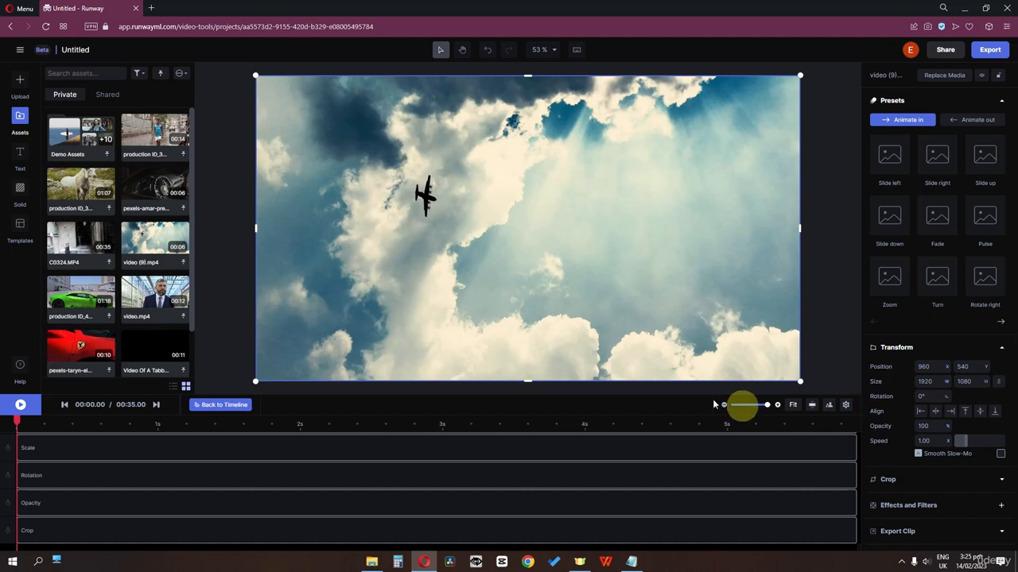
pyautogui.scroll(-1, 948, 362)
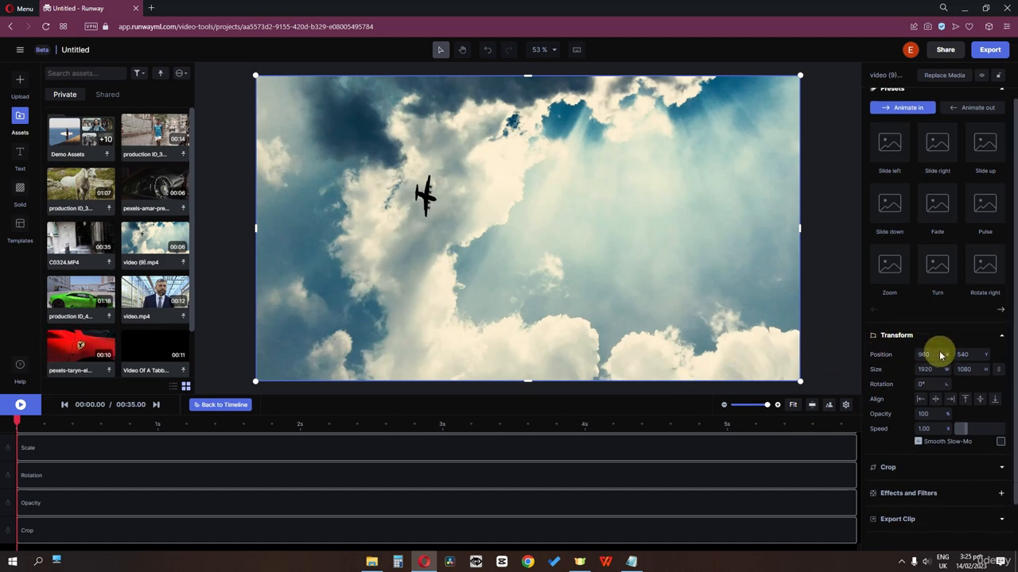
pyautogui.click(886, 421)
pyautogui.scroll(-1, 882, 418)
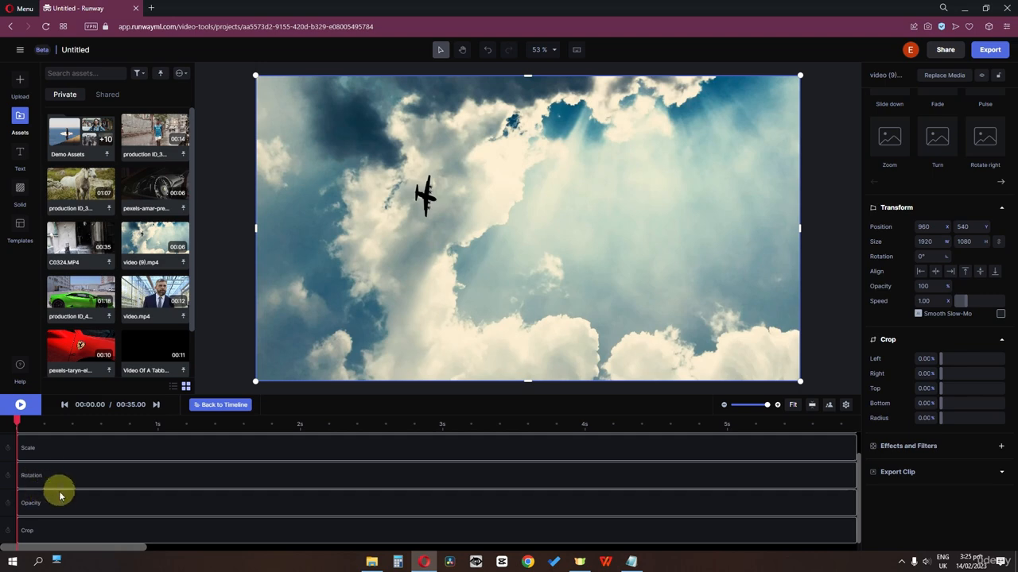
pyautogui.click(9, 533)
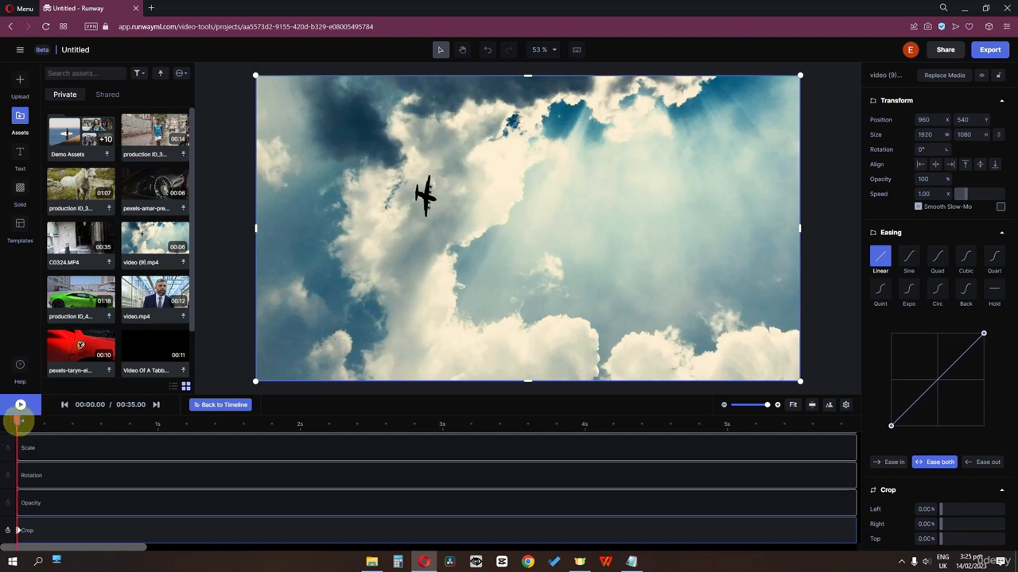
# At the 1 s mark, set Crop Top and Bottom to 10%.
pyautogui.moveTo(17, 421); pyautogui.dragTo(159, 429)
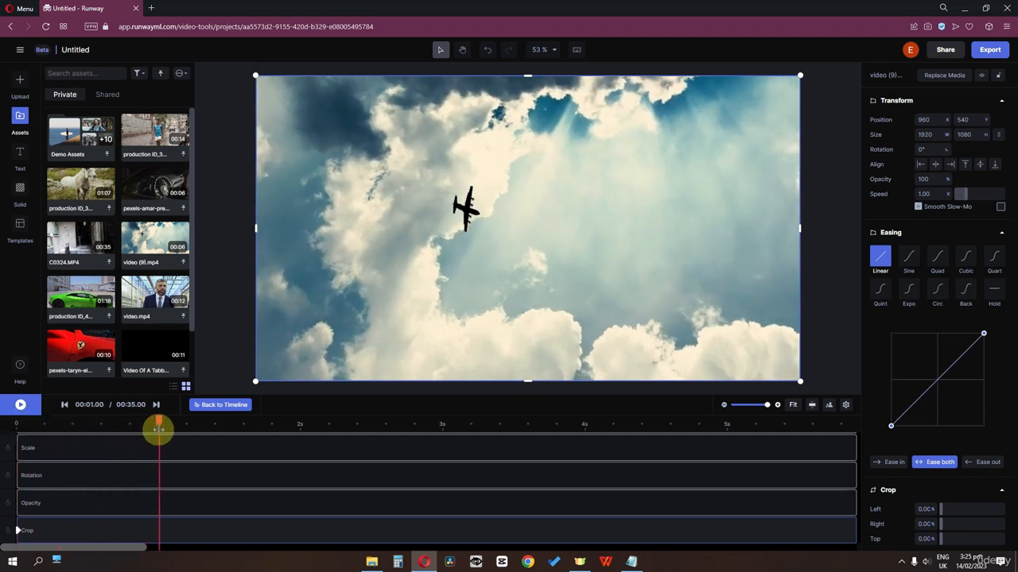
pyautogui.scroll(-1, 890, 387)
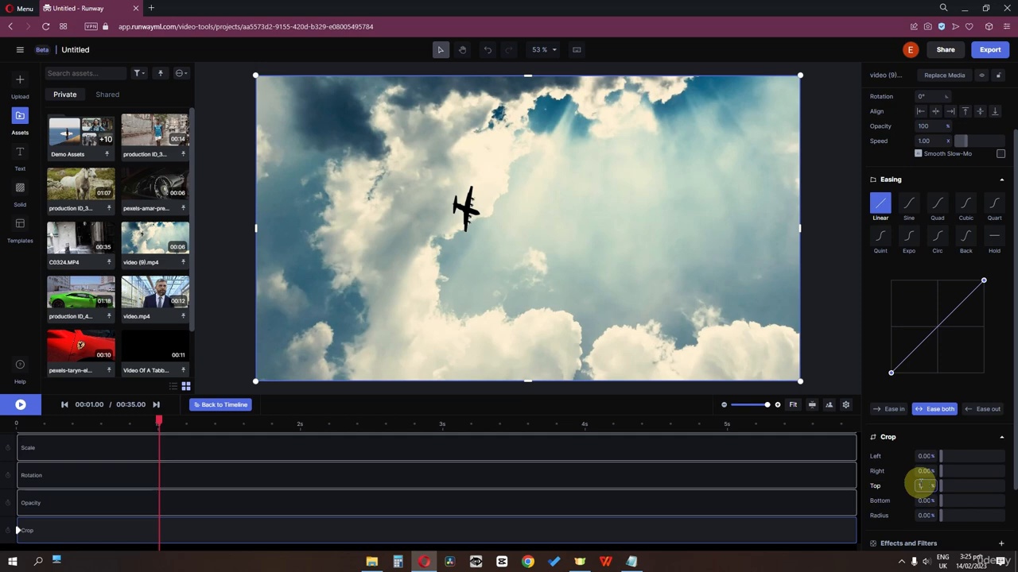
pyautogui.press('Return')
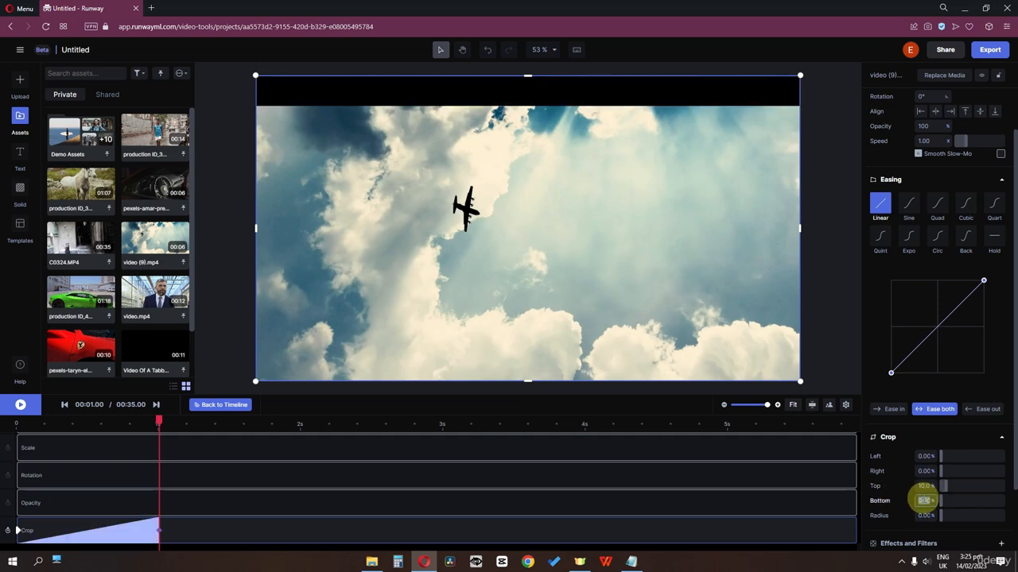
pyautogui.press('Return')
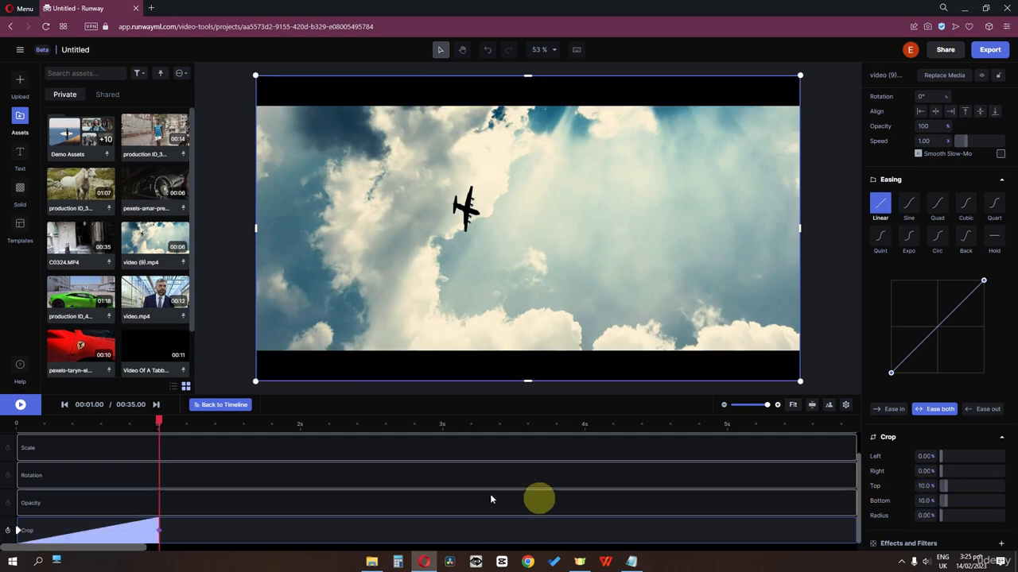
# Replay the letterbox crop from the start and scrub partway to check it.
pyautogui.moveTo(175, 422); pyautogui.dragTo(1, 432)
pyautogui.click(20, 405)
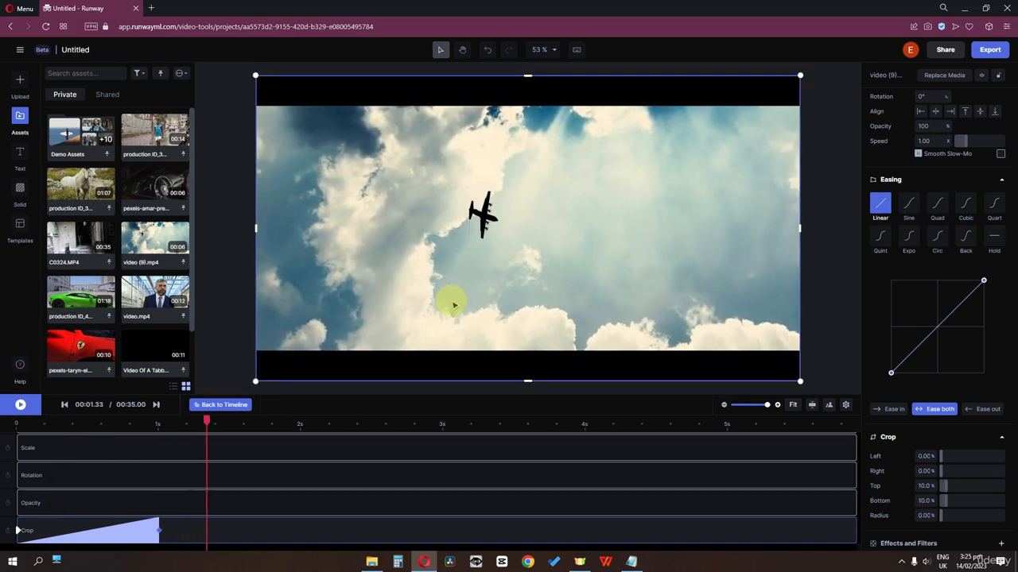
pyautogui.moveTo(207, 420); pyautogui.dragTo(111, 420)
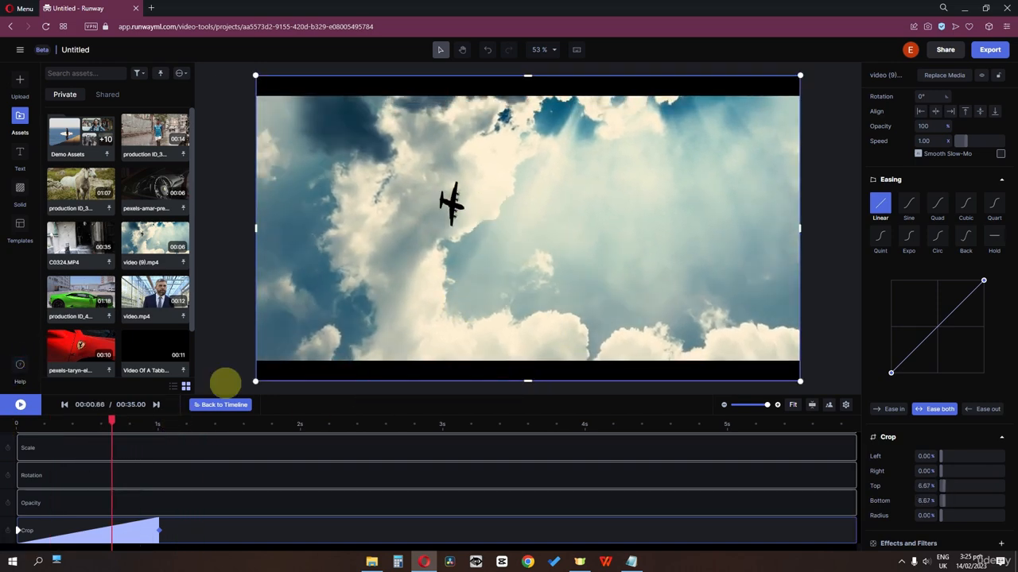
# Apply Sine easing to the opening Crop keyframe and preview the eased letterbox bars.
pyautogui.click(911, 209)
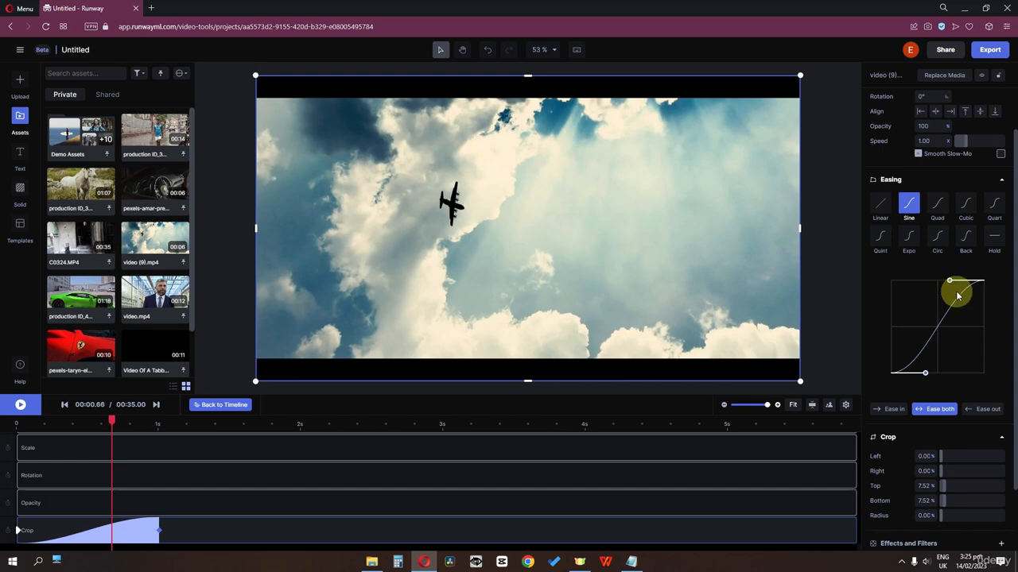
pyautogui.moveTo(116, 422); pyautogui.dragTo(1, 429)
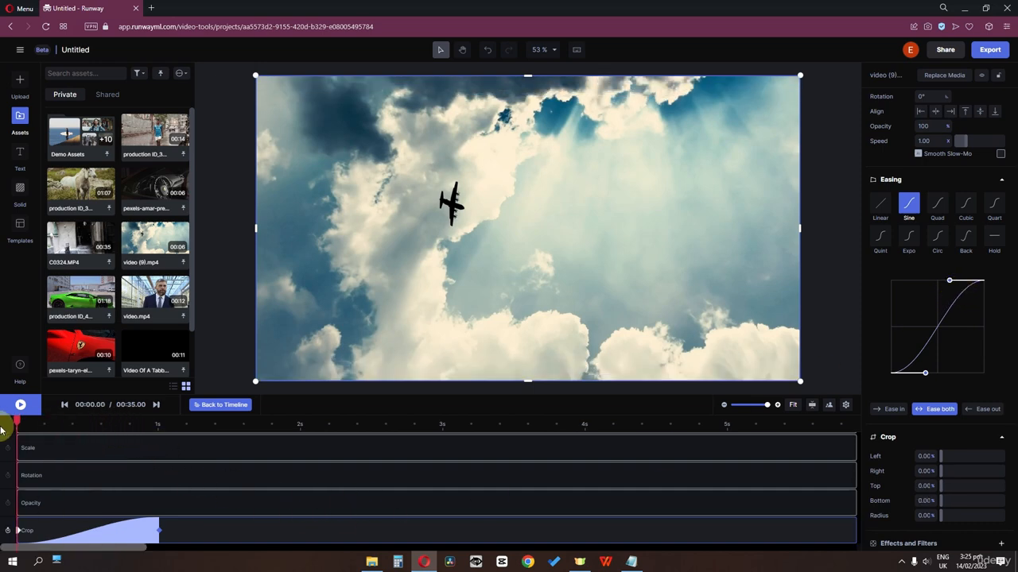
pyautogui.press('space')
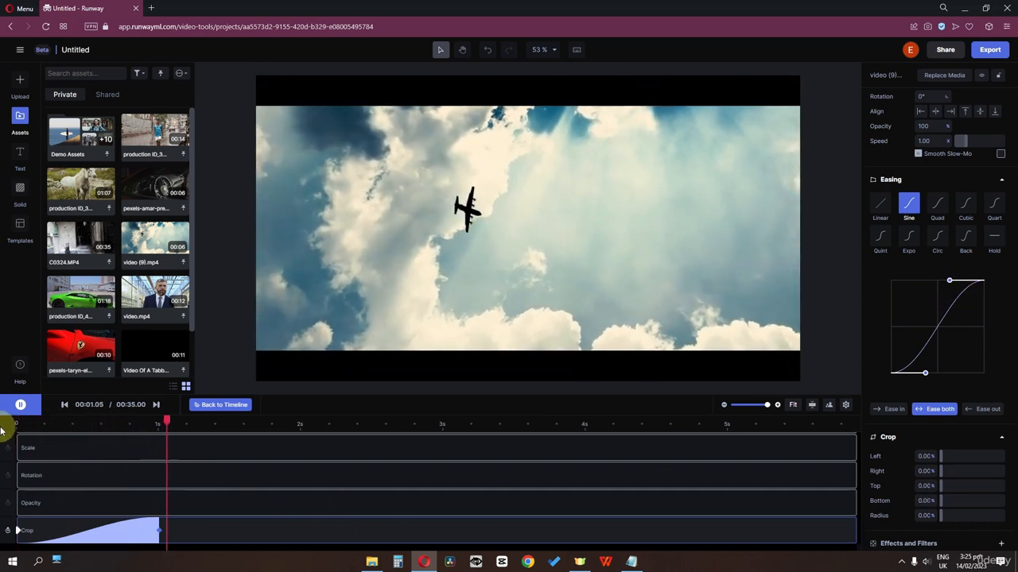
pyautogui.press('space')
pyautogui.moveTo(164, 427); pyautogui.dragTo(99, 429)
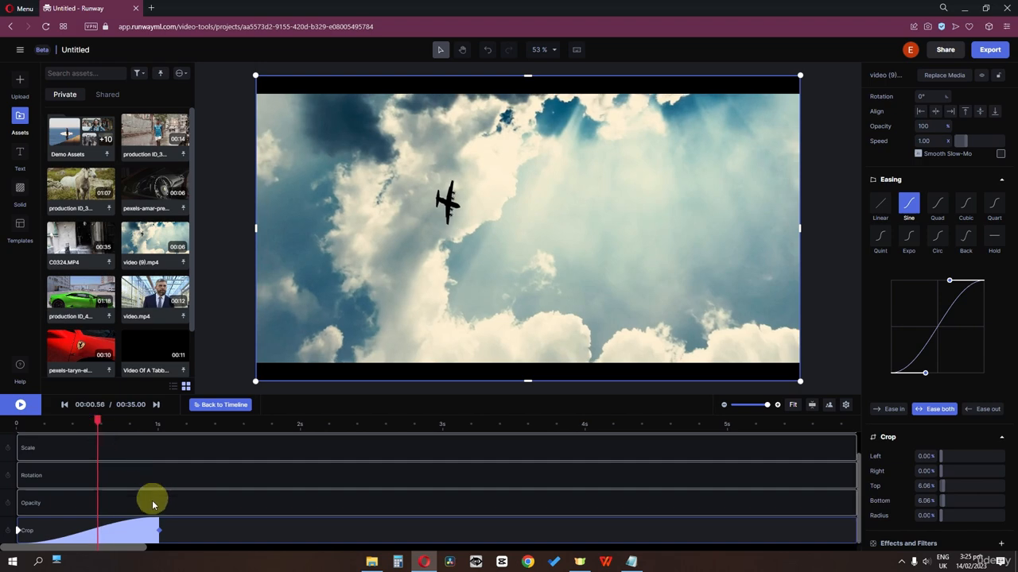
pyautogui.click(159, 531)
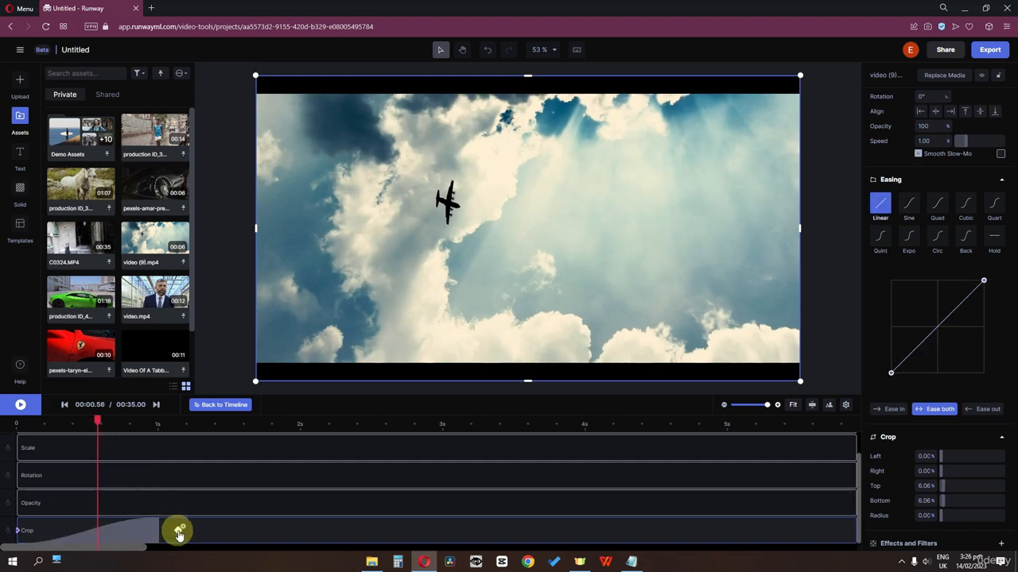
# Move the ending Crop keyframe to 2 s and try Back easing with a playback.
pyautogui.moveTo(300, 533); pyautogui.dragTo(301, 533)
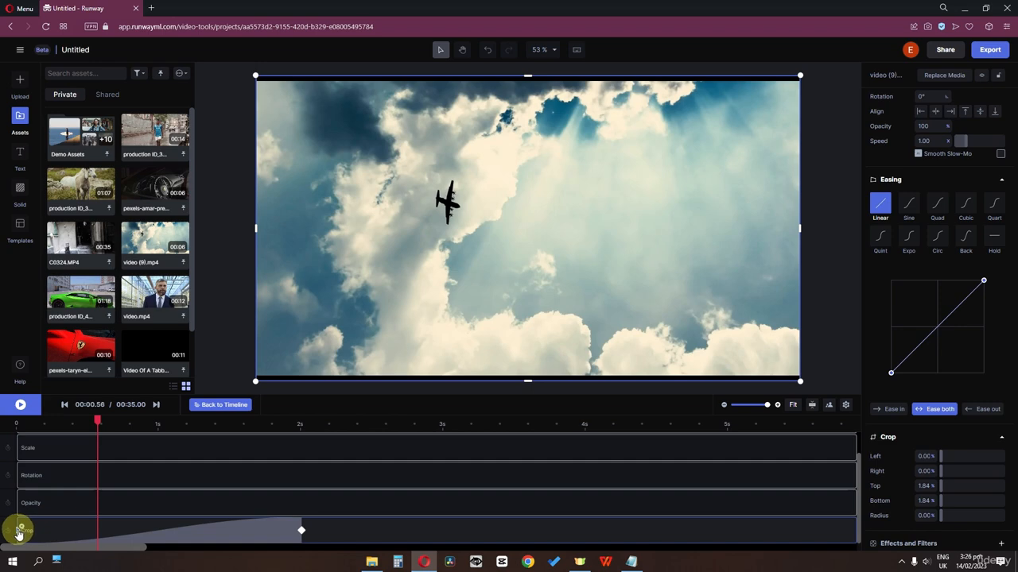
pyautogui.click(50, 531)
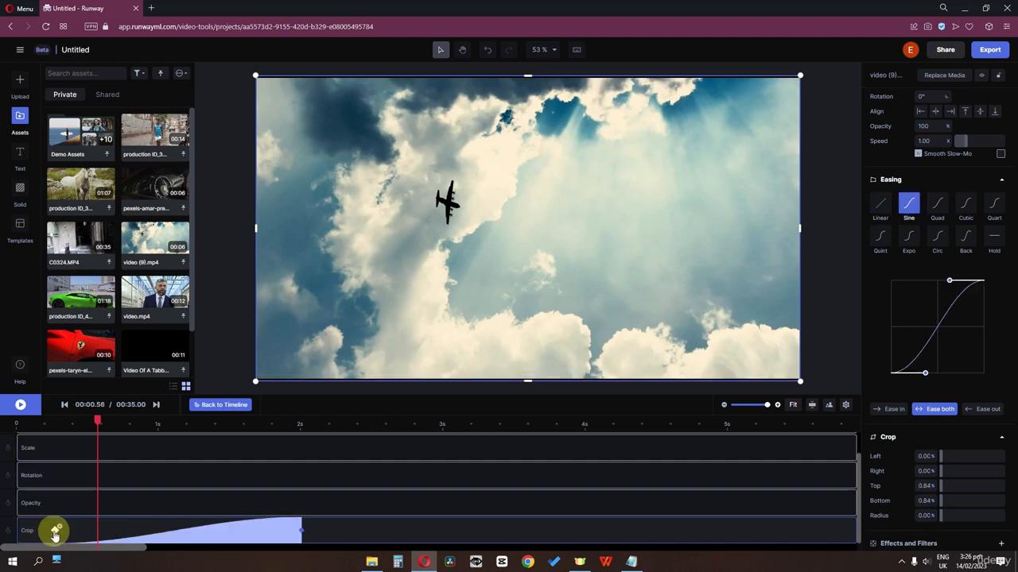
pyautogui.click(16, 533)
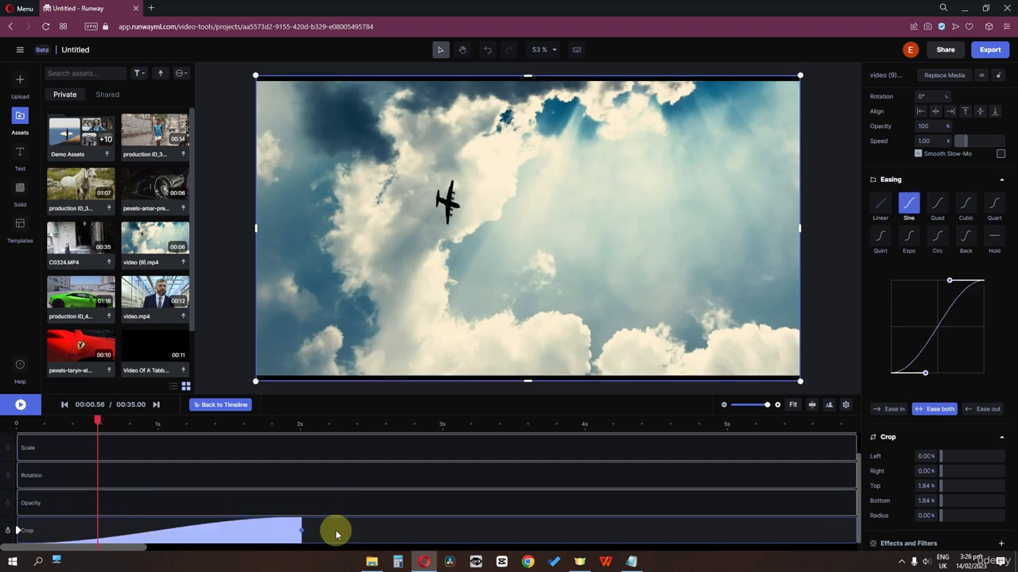
pyautogui.click(965, 239)
pyautogui.press('space')
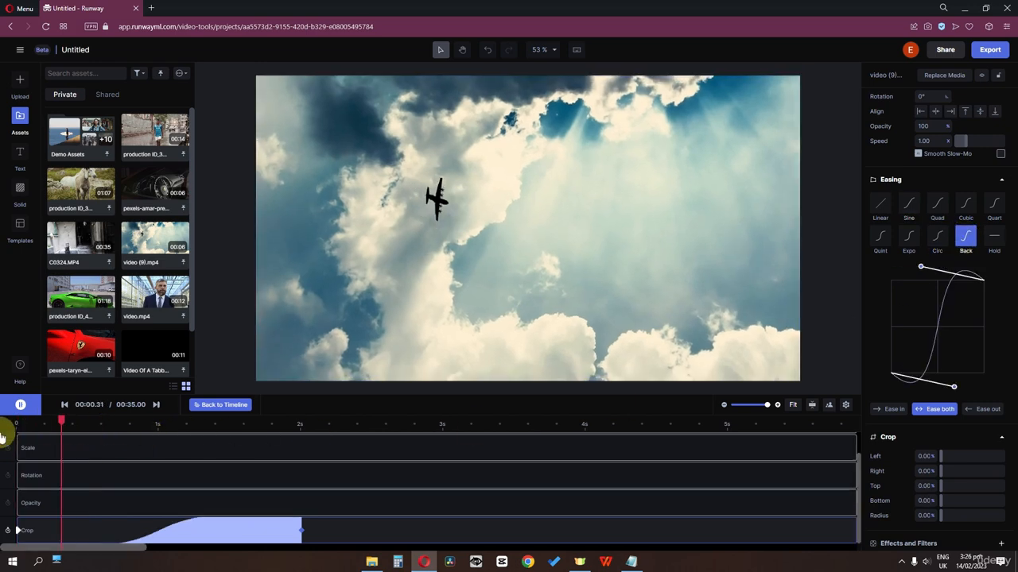
pyautogui.press('space')
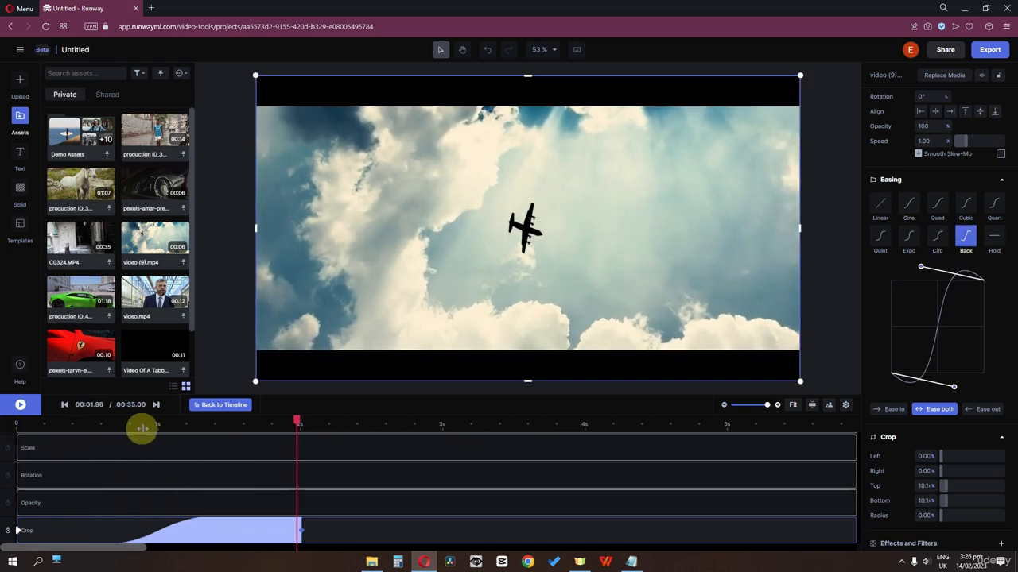
pyautogui.click(45, 428)
# Try Quint, then settle on Quart easing and replay the crop from the start.
pyautogui.click(878, 239)
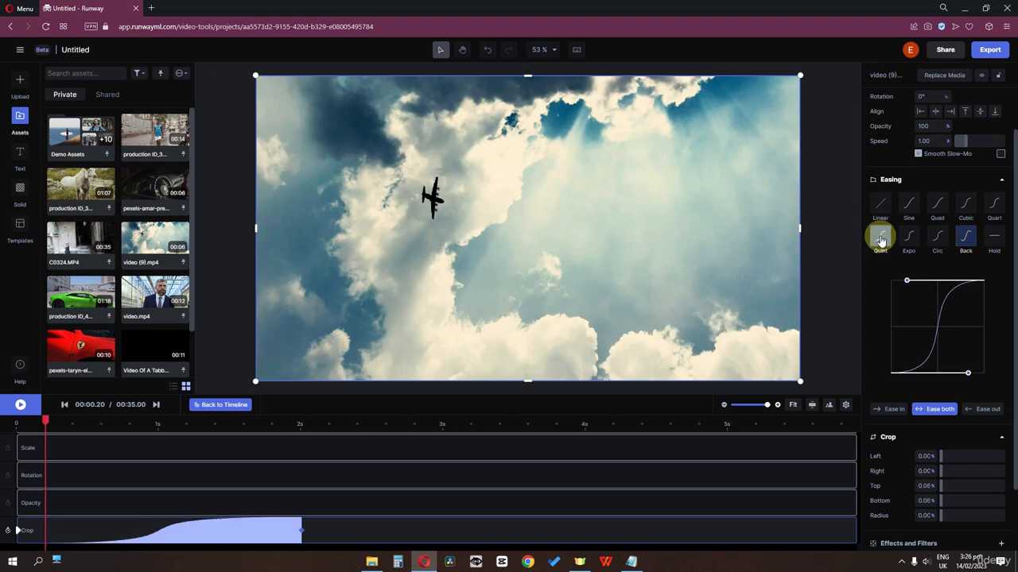
pyautogui.press('space')
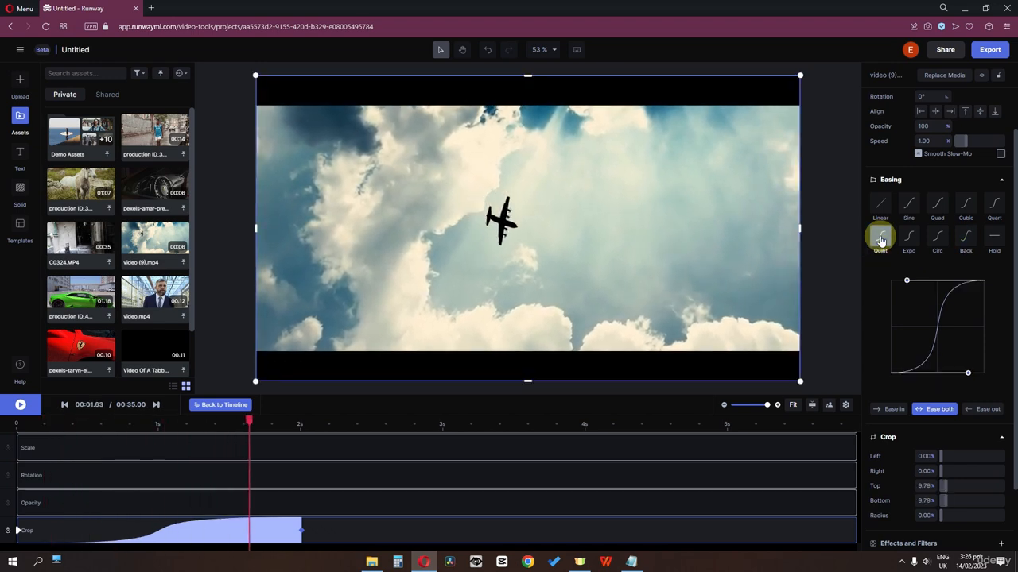
pyautogui.press('space')
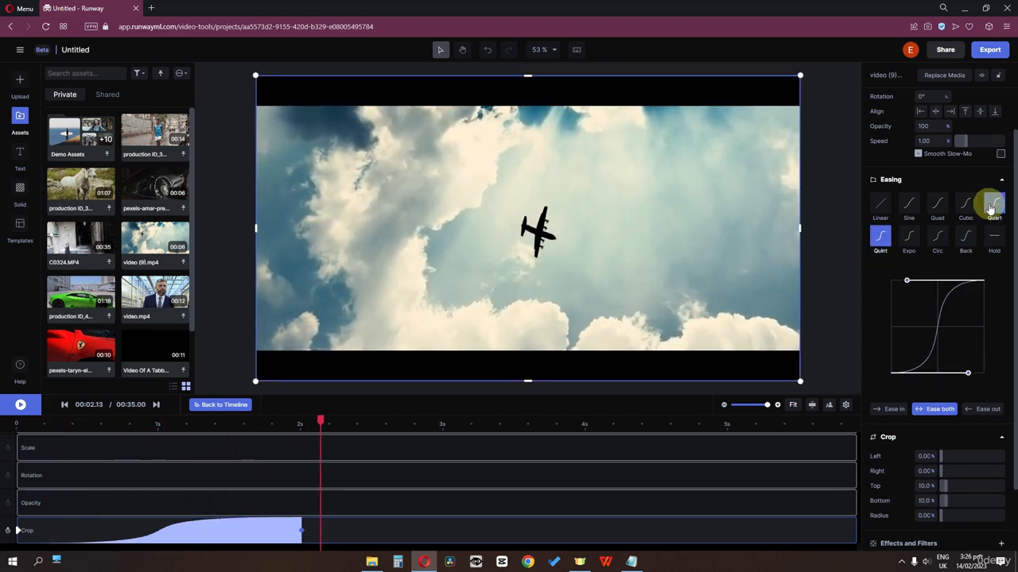
pyautogui.click(994, 205)
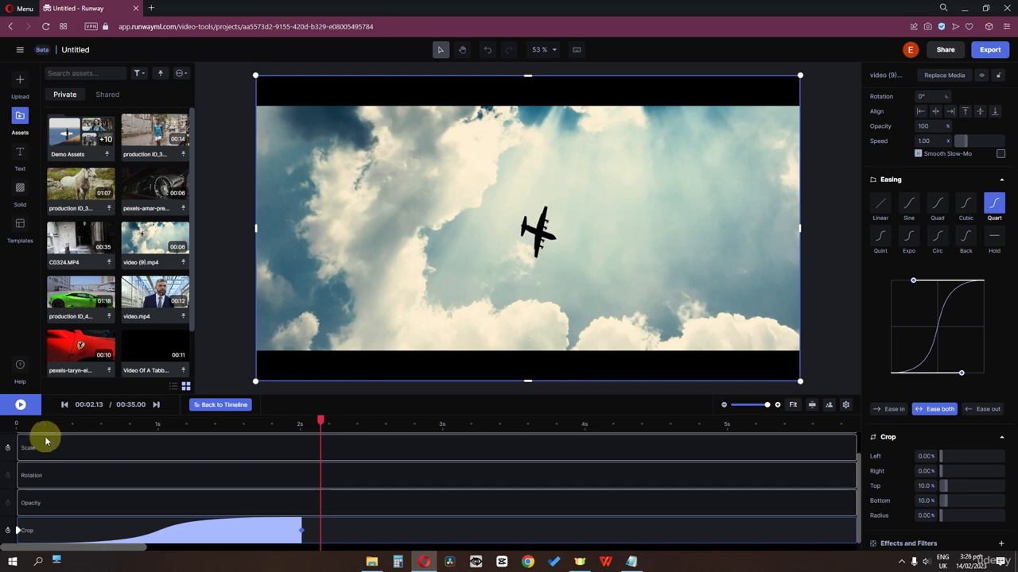
pyautogui.click(7, 422)
pyautogui.press('space')
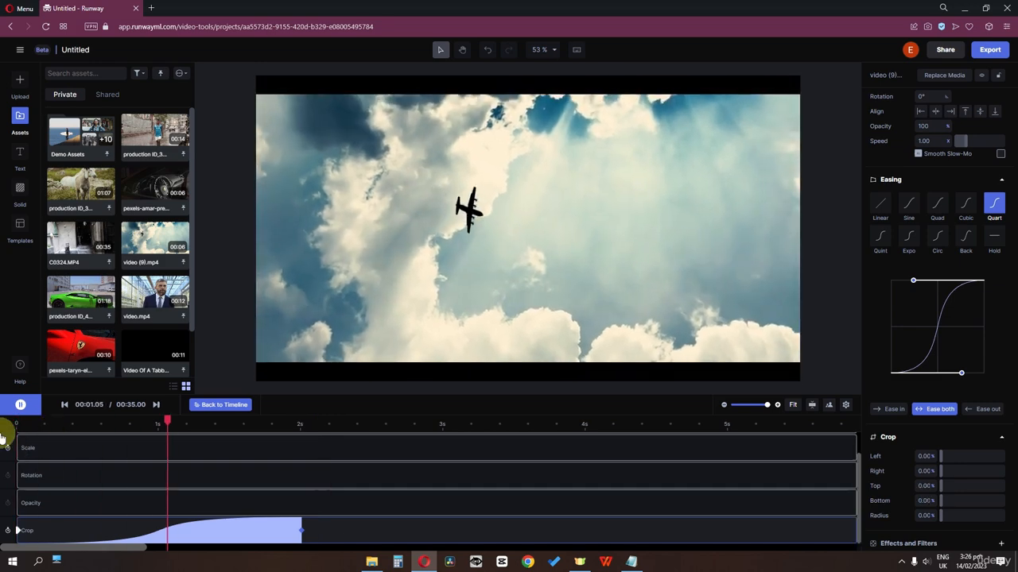
pyautogui.press('space')
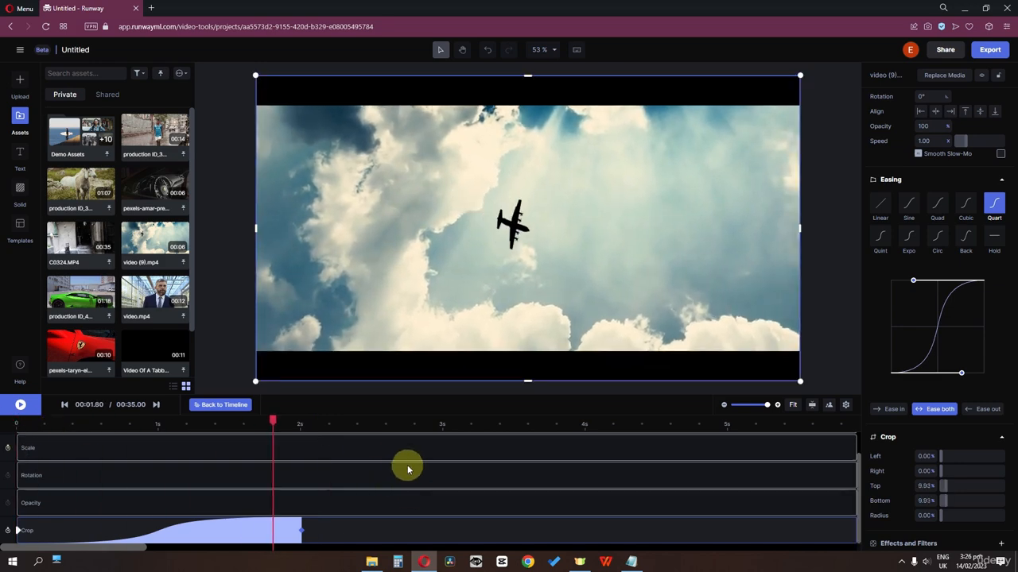
pyautogui.moveTo(275, 420); pyautogui.dragTo(206, 431)
# Add a Scale keyframe and enlarge the clip to 2826×1500 at 2.4 s.
pyautogui.scroll(1, 32, 465)
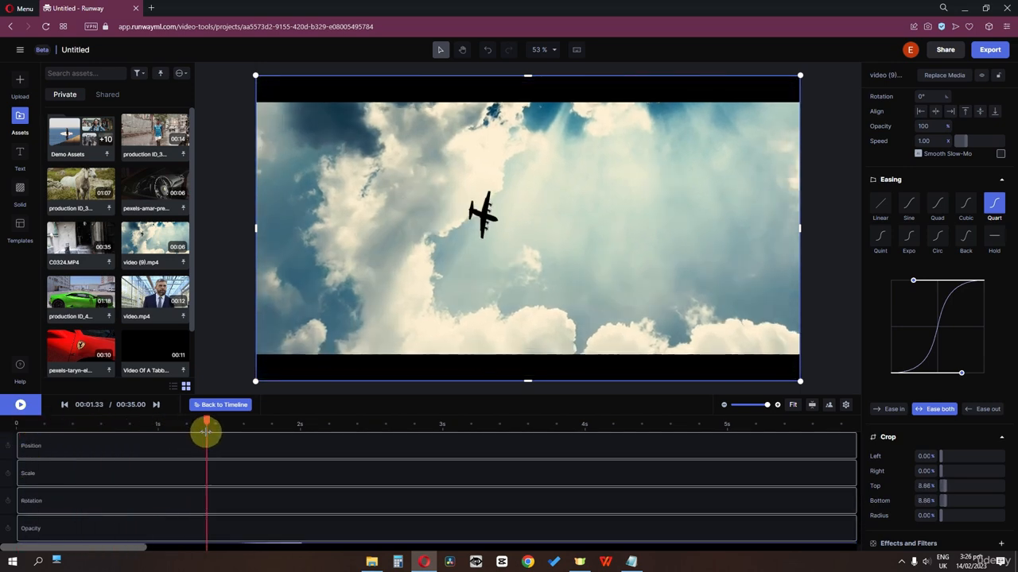
pyautogui.click(7, 474)
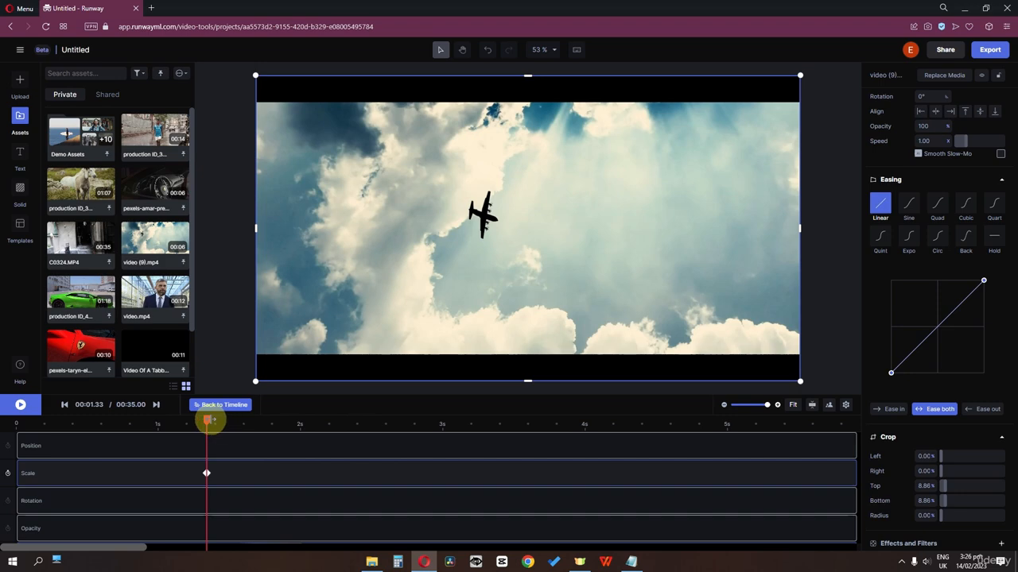
pyautogui.moveTo(209, 422); pyautogui.dragTo(357, 423)
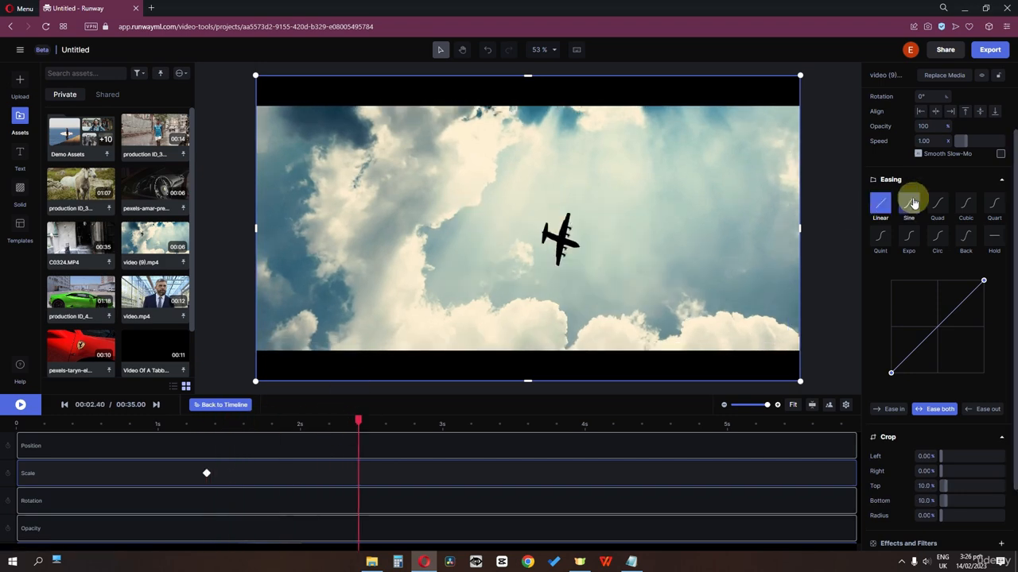
pyautogui.scroll(2, 911, 202)
pyautogui.scroll(-2, 531, 217)
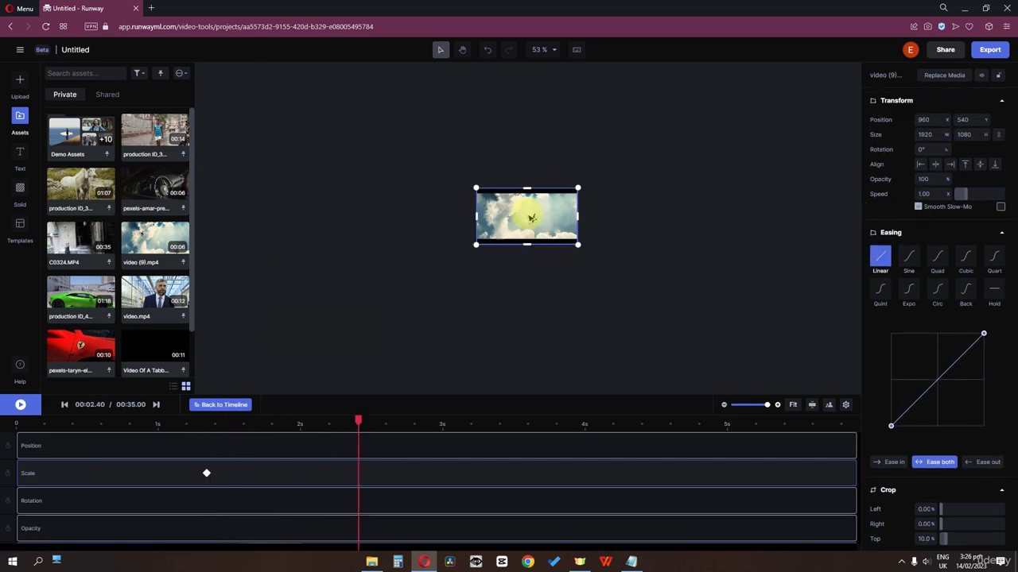
pyautogui.scroll(2, 530, 217)
pyautogui.scroll(-2, 530, 217)
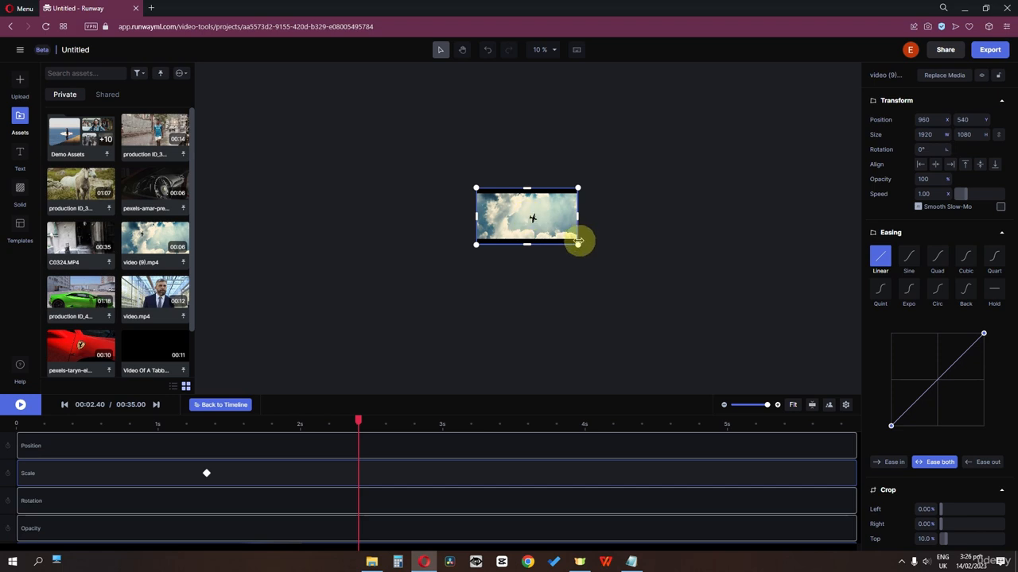
pyautogui.moveTo(578, 244); pyautogui.dragTo(550, 244)
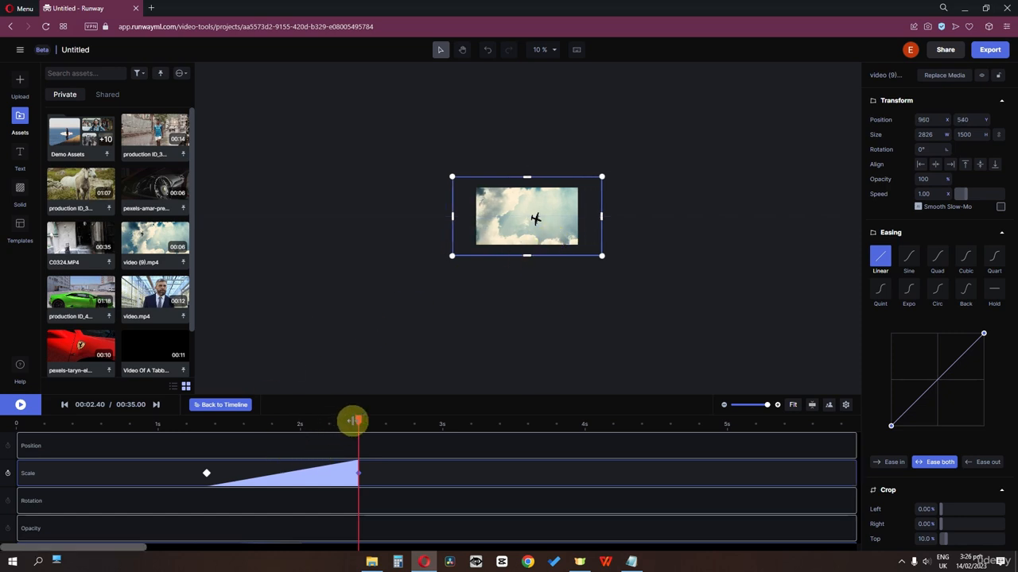
# Move the first Scale keyframe to 0 s and play back the zoom.
pyautogui.moveTo(203, 474); pyautogui.dragTo(8, 475)
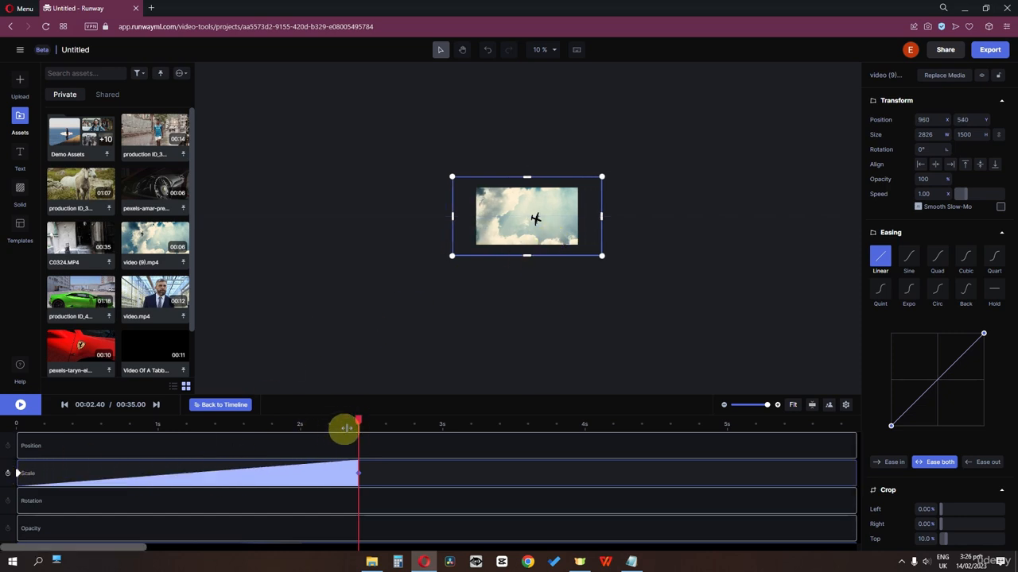
pyautogui.moveTo(346, 428); pyautogui.dragTo(18, 437)
pyautogui.press('space')
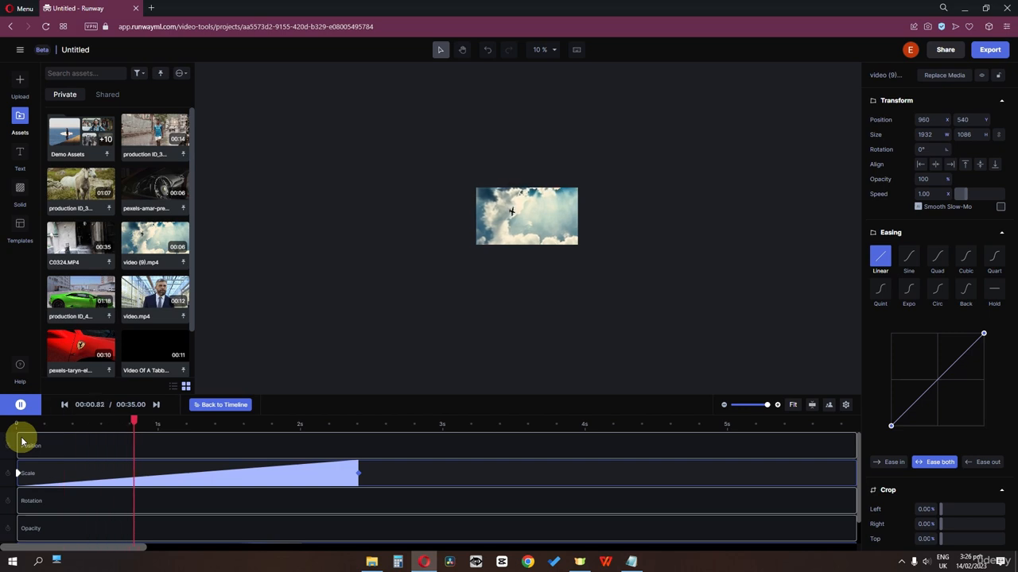
pyautogui.press('space')
pyautogui.scroll(-1, 374, 458)
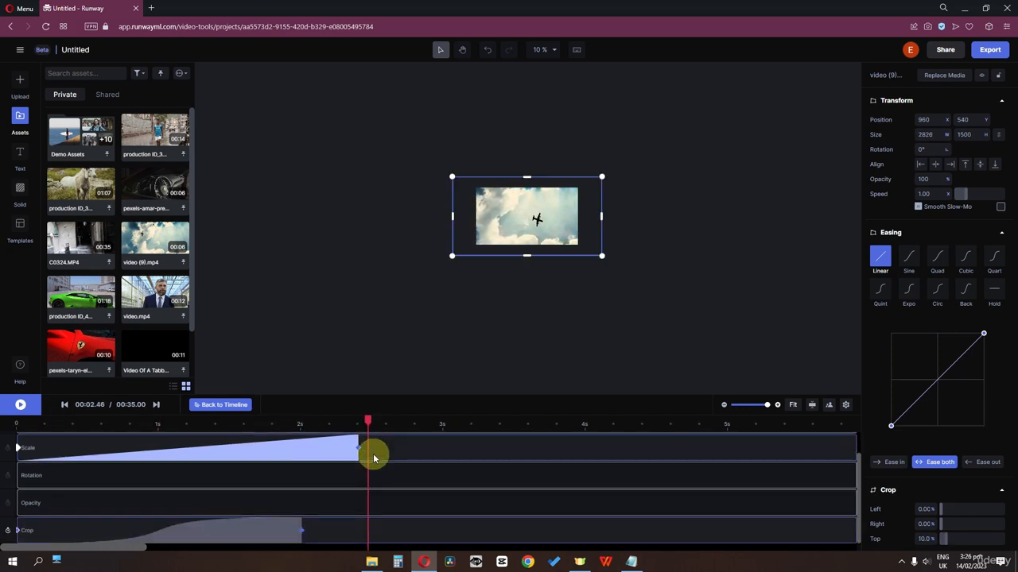
pyautogui.moveTo(366, 420); pyautogui.dragTo(297, 426)
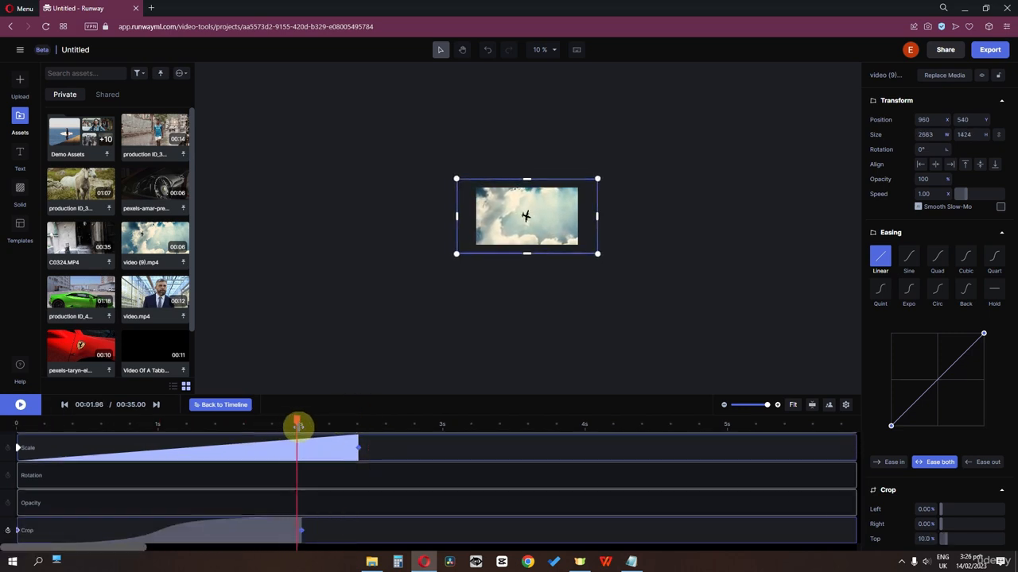
pyautogui.click(302, 531)
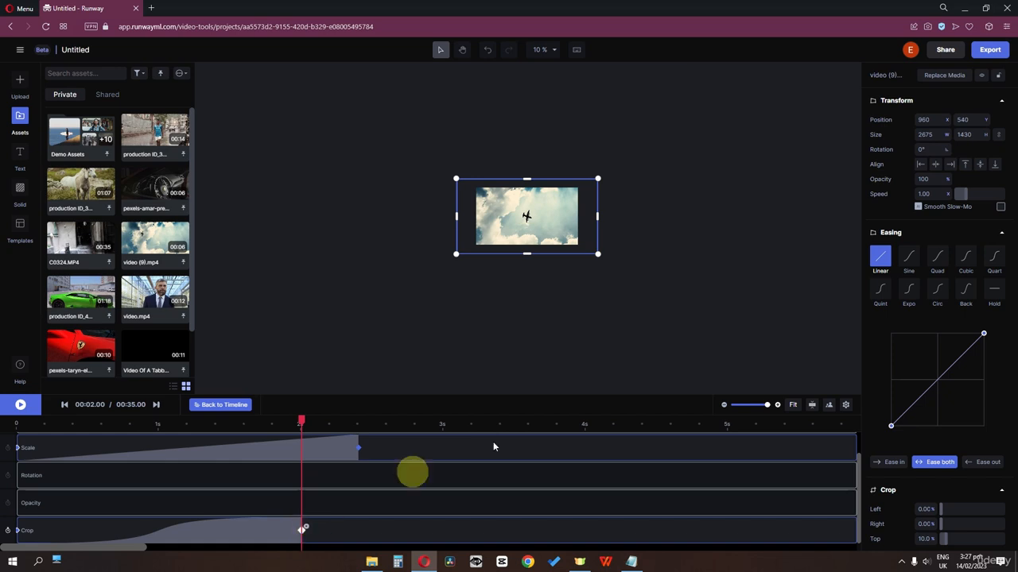
# Set the 2 s Crop keyframe's Top and Bottom to 30%.
pyautogui.scroll(-2, 981, 429)
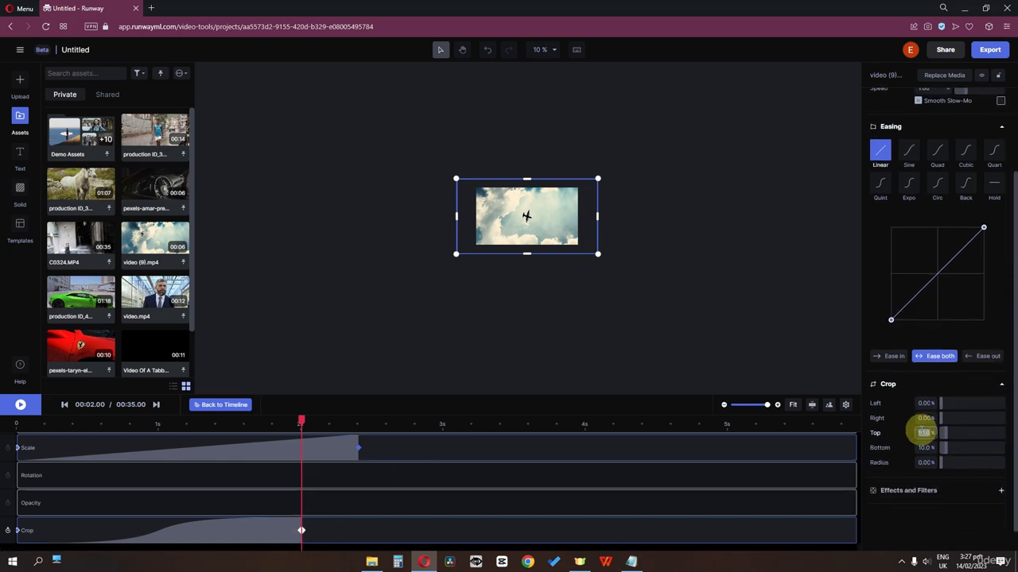
pyautogui.press('Return')
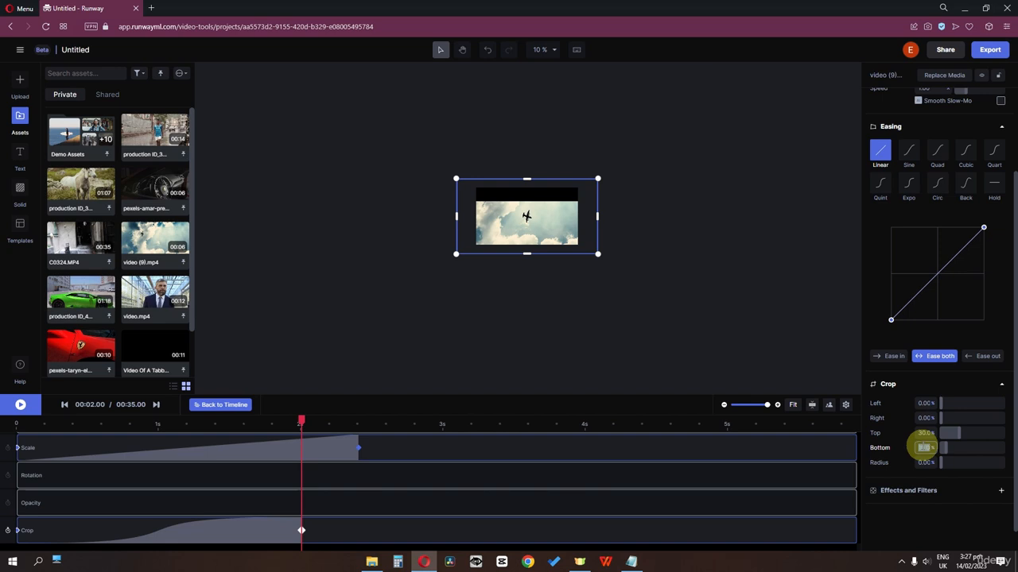
pyautogui.write('30')
pyautogui.press('Return')
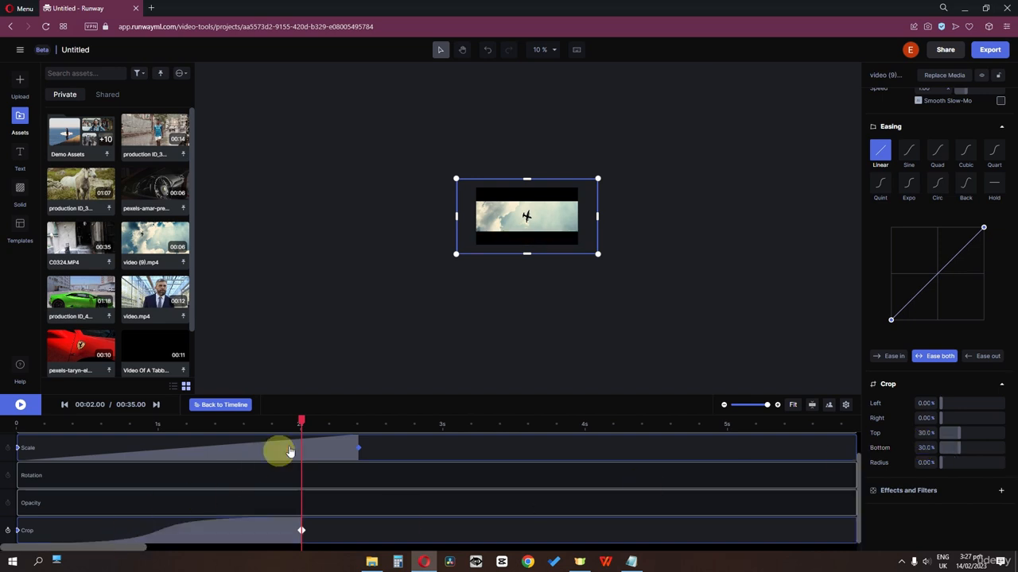
pyautogui.moveTo(302, 421); pyautogui.dragTo(17, 426)
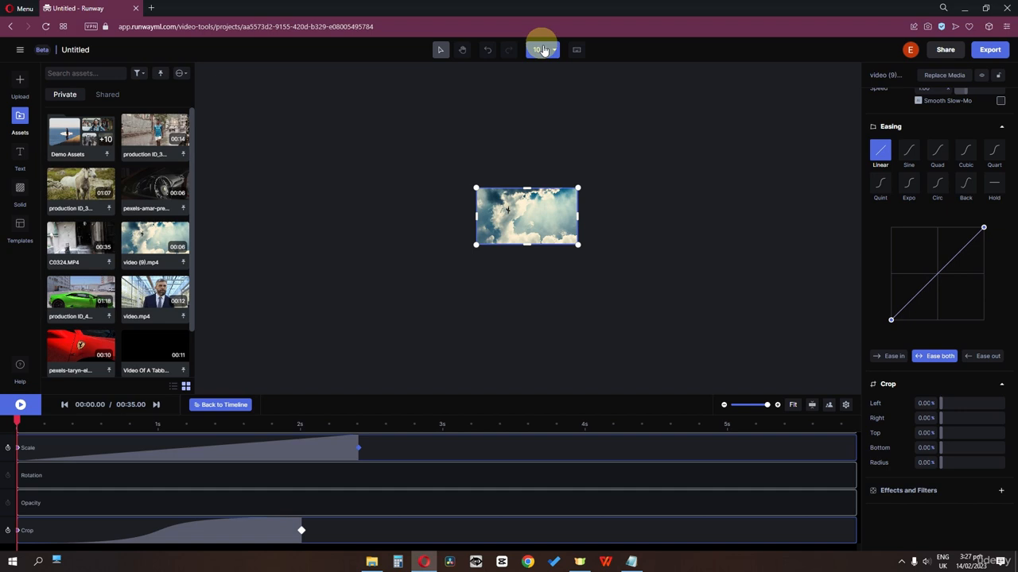
# Fit the preview to the frame, give the Scale zoom Circ easing, and play it back.
pyautogui.click(543, 50)
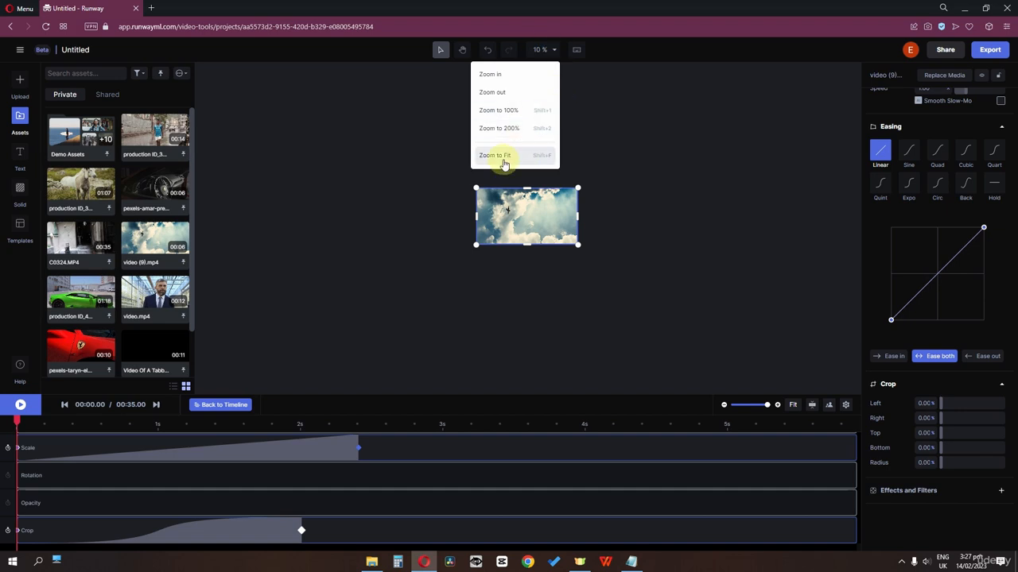
pyautogui.click(503, 159)
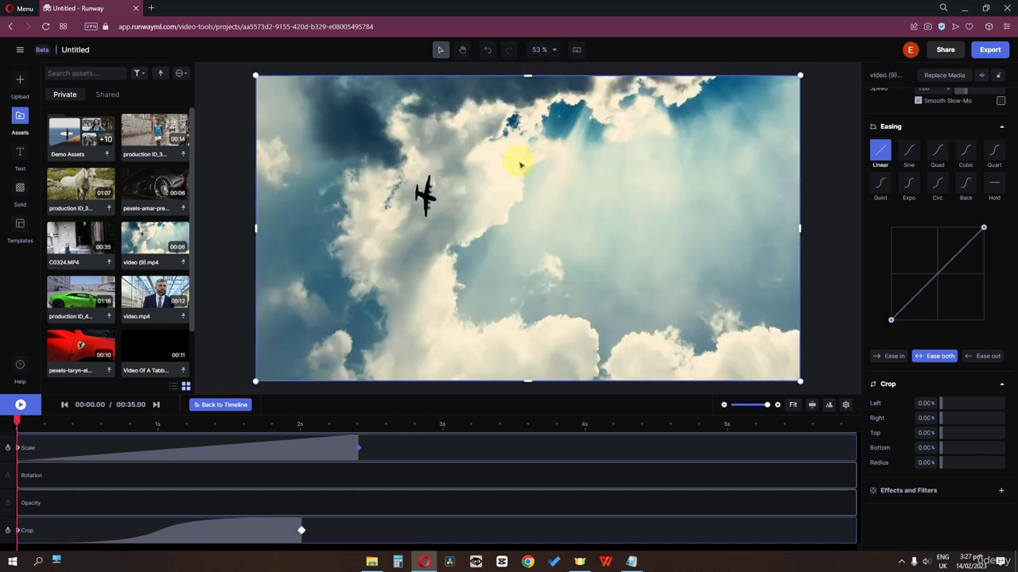
pyautogui.press('space')
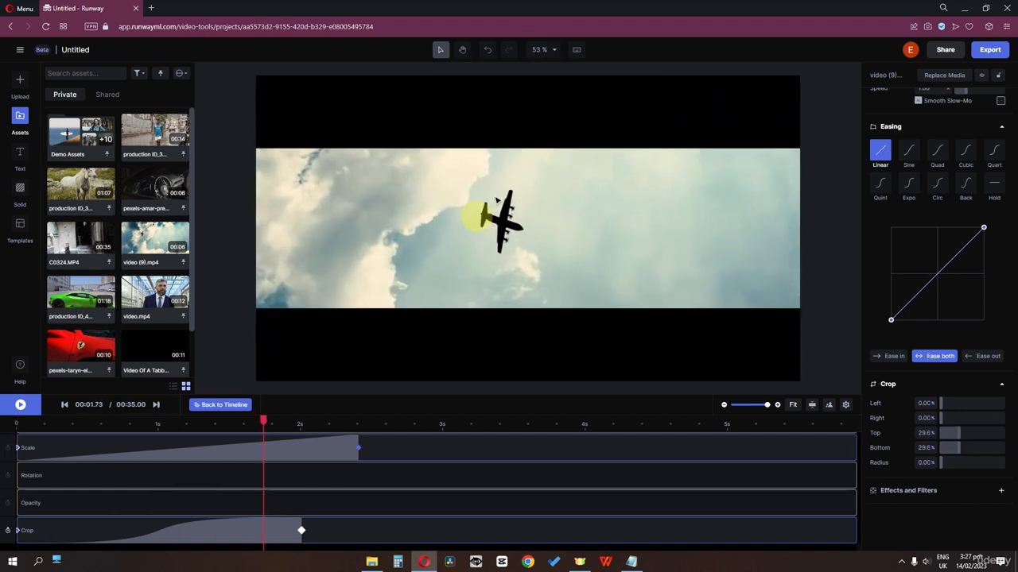
pyautogui.click(292, 449)
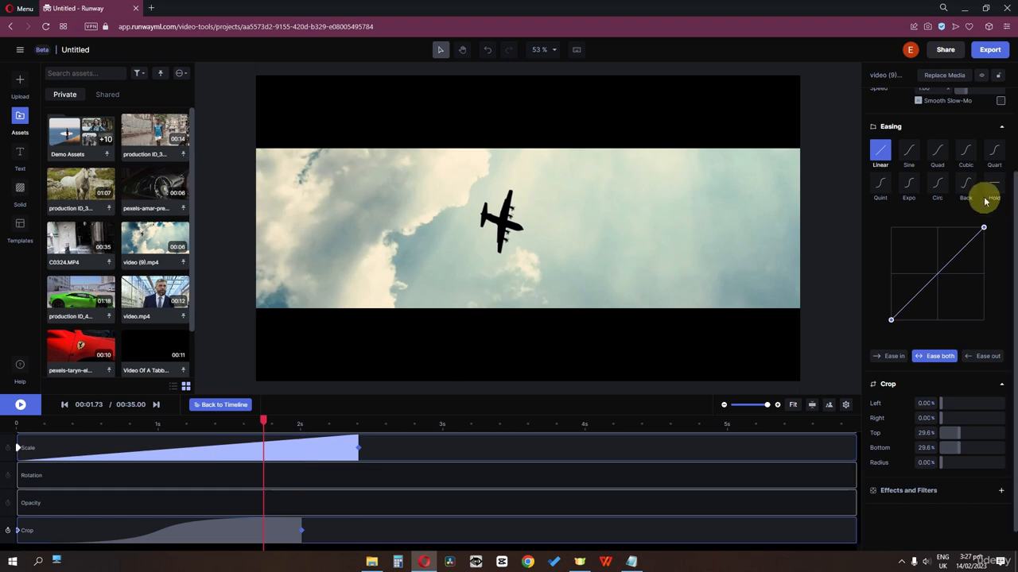
pyautogui.click(940, 187)
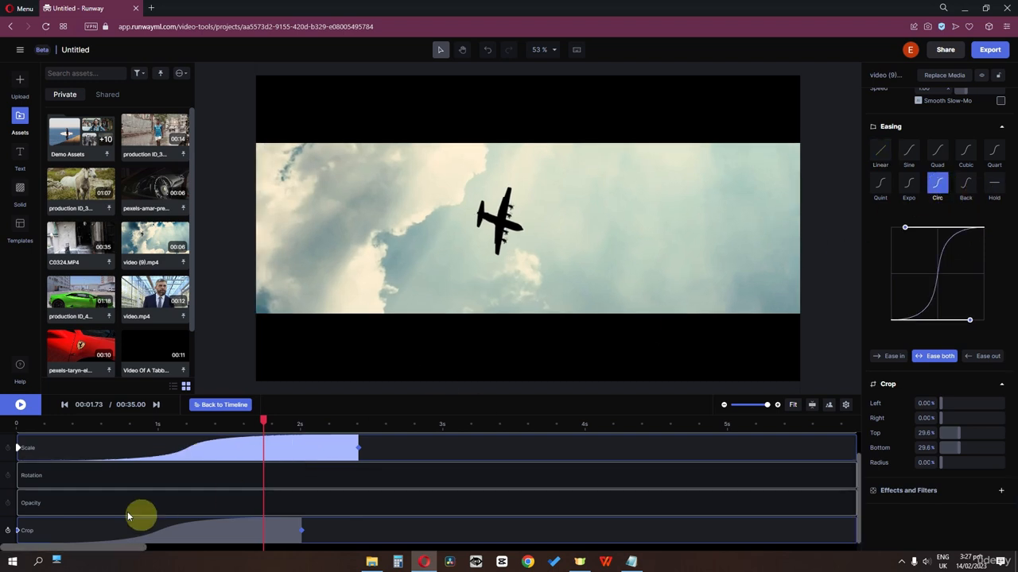
pyautogui.moveTo(265, 419); pyautogui.dragTo(258, 422)
pyautogui.moveTo(71, 433); pyautogui.dragTo(2, 443)
pyautogui.press('space')
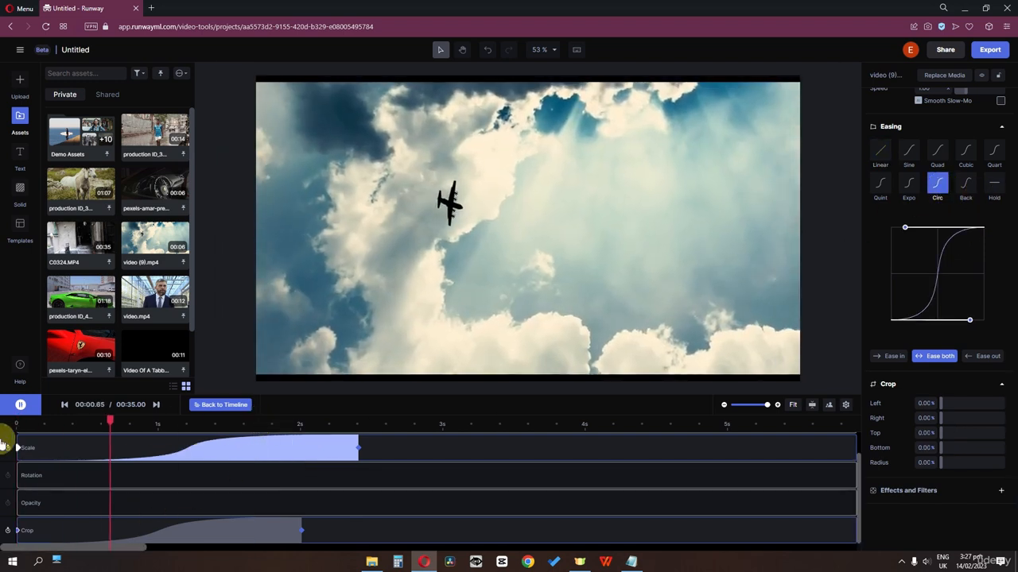
pyautogui.press('space')
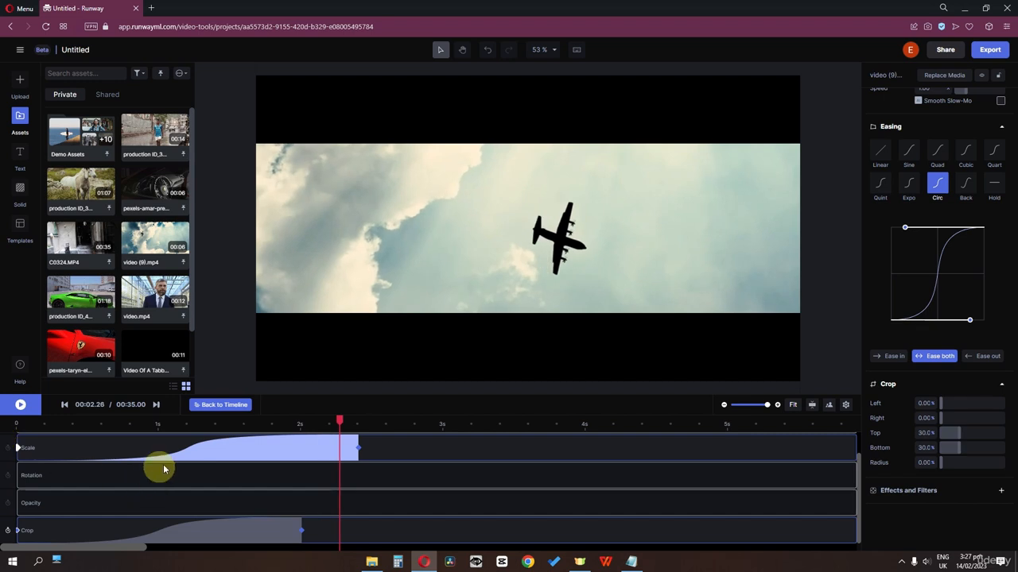
pyautogui.moveTo(340, 421); pyautogui.dragTo(2, 451)
pyautogui.press('space')
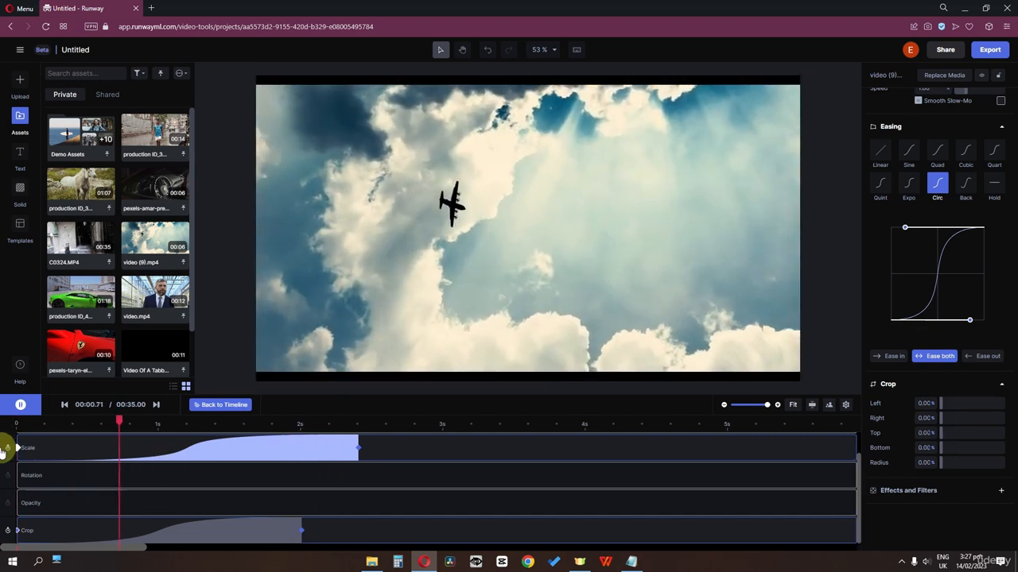
pyautogui.press('space')
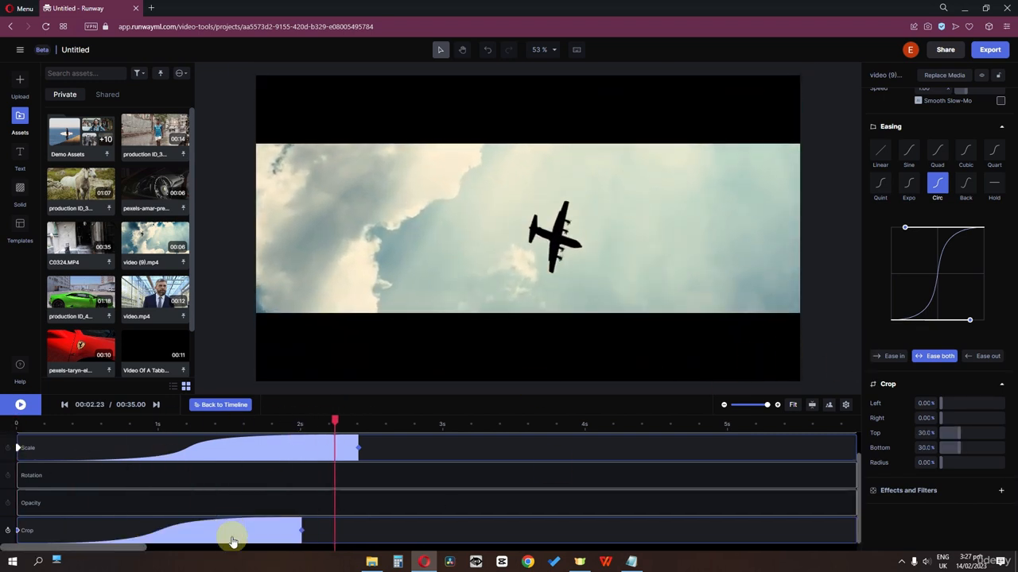
# Inspect the crop easing, then try Back on the Scale zoom before returning to Circ.
pyautogui.click(235, 533)
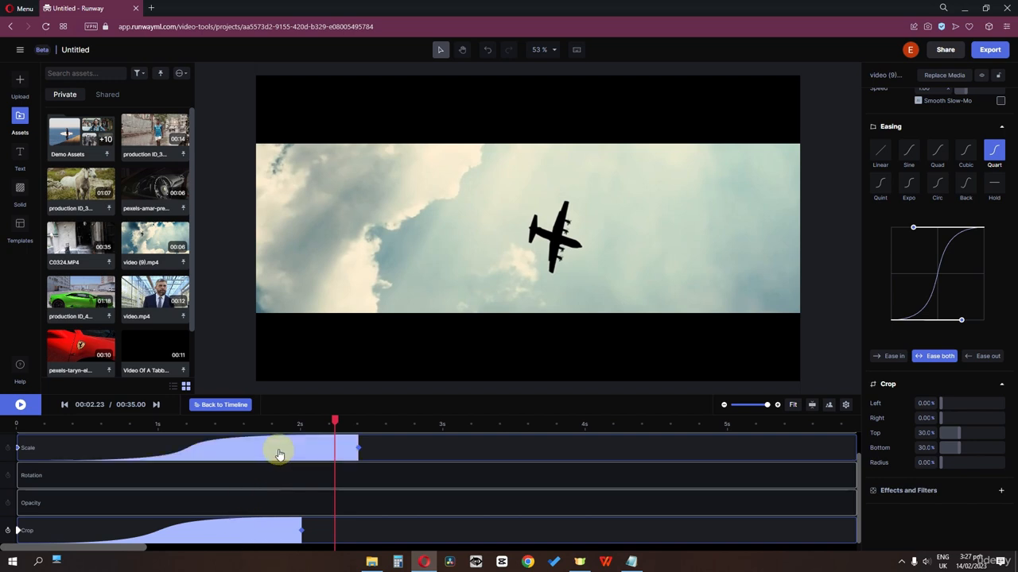
pyautogui.click(222, 539)
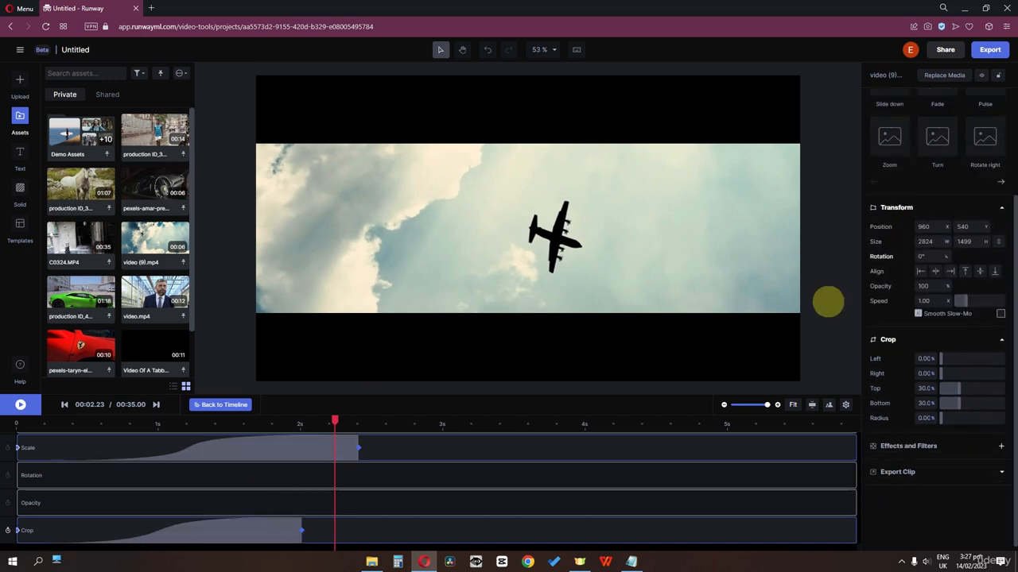
pyautogui.click(251, 538)
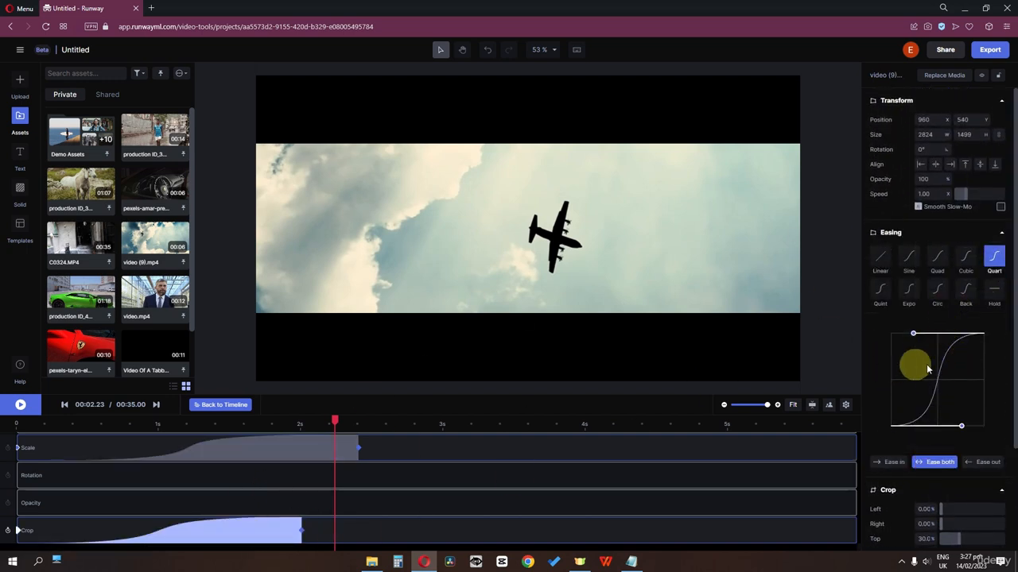
pyautogui.click(269, 455)
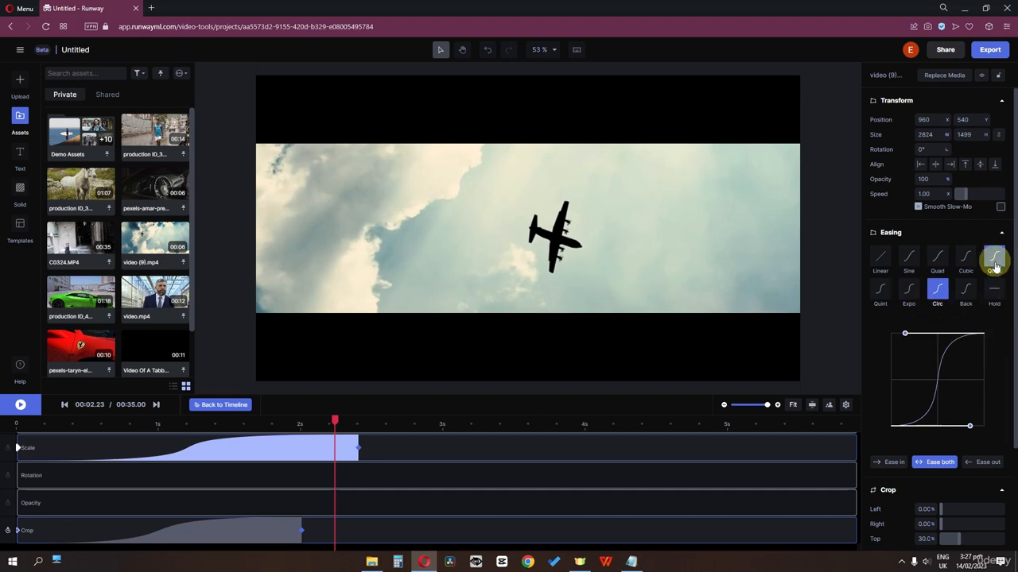
pyautogui.click(976, 291)
pyautogui.moveTo(336, 422); pyautogui.dragTo(50, 422)
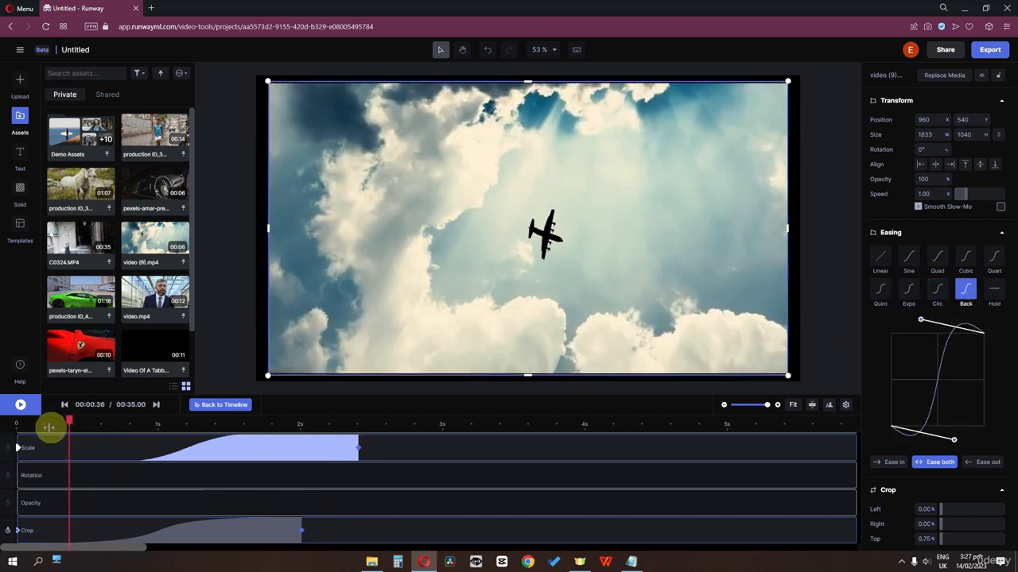
pyautogui.press('space')
pyautogui.press('space')
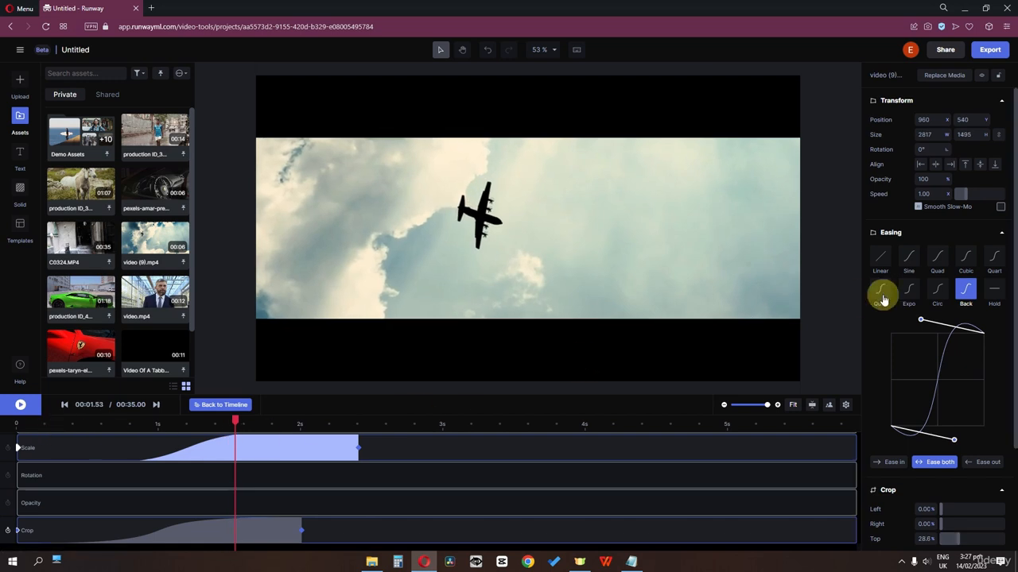
pyautogui.click(938, 291)
# Move the Scale end keyframe earlier, just after 2 s, and review the zoom.
pyautogui.click(6, 422)
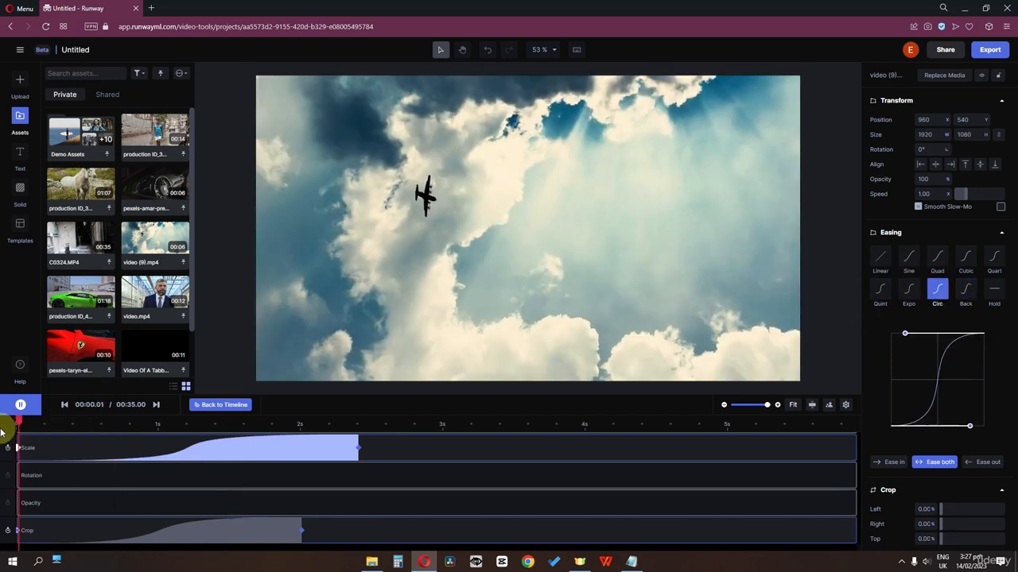
pyautogui.press('space')
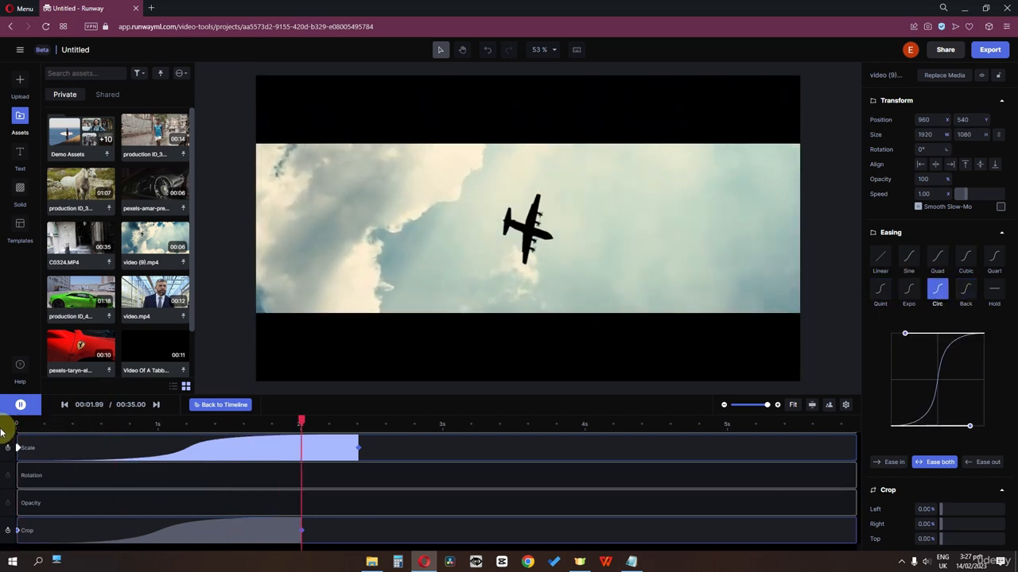
pyautogui.press('space')
pyautogui.moveTo(358, 451); pyautogui.dragTo(319, 452)
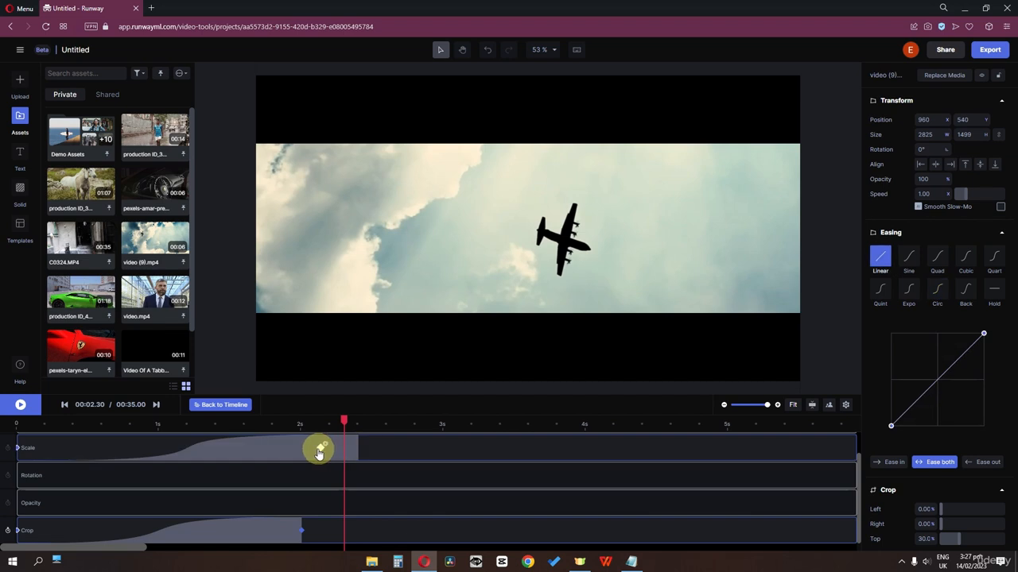
pyautogui.click(159, 423)
pyautogui.press('space')
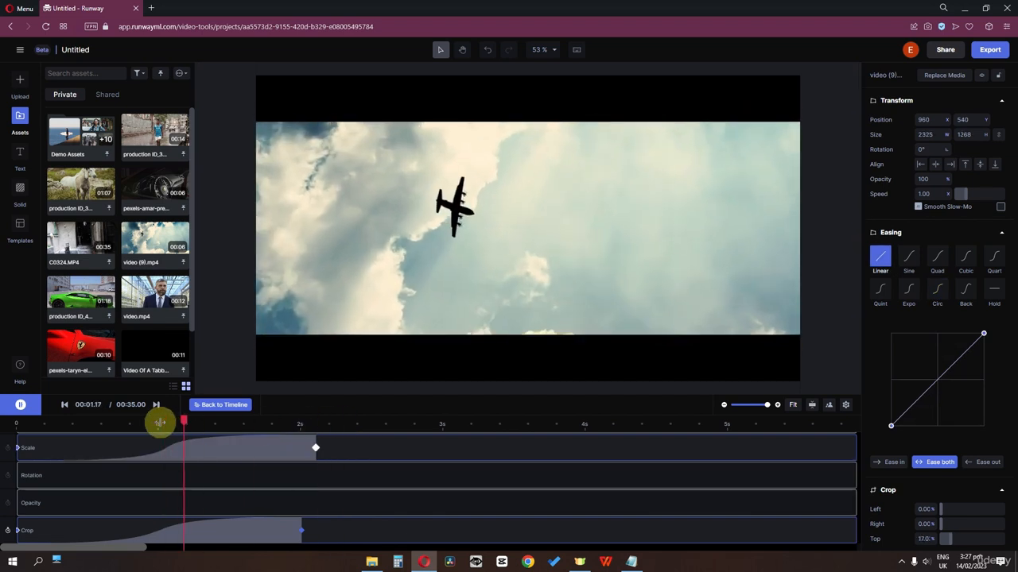
pyautogui.click(125, 423)
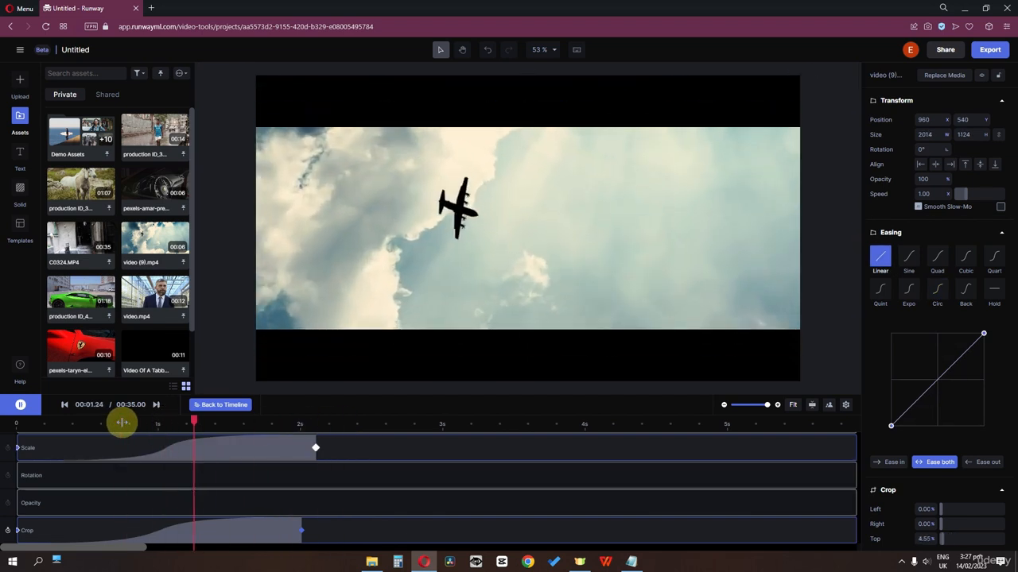
pyautogui.press('space')
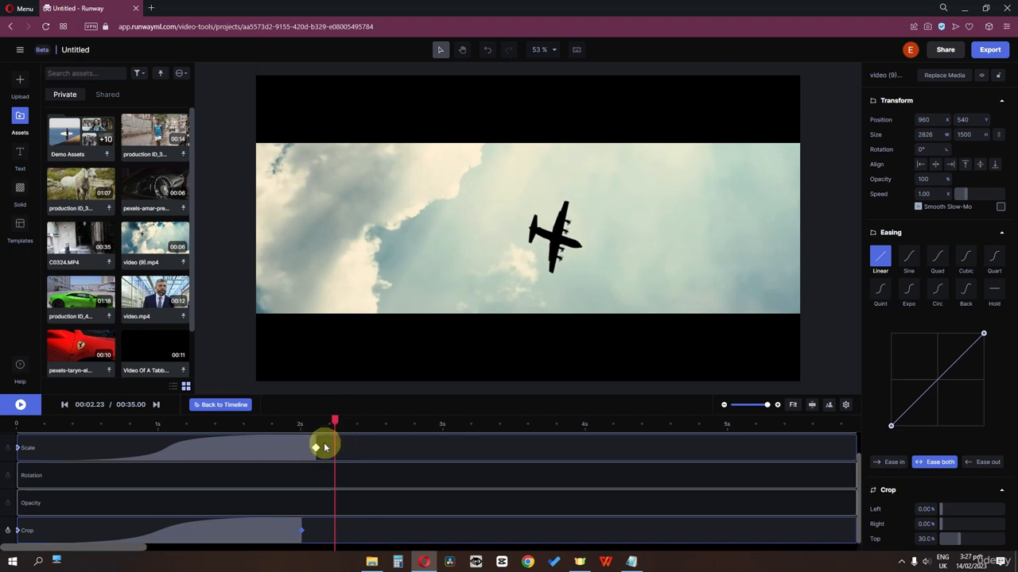
# Scrub near the clip start and return to the main timeline view.
pyautogui.scroll(1, 336, 463)
pyautogui.moveTo(336, 420); pyautogui.dragTo(439, 420)
pyautogui.click(232, 406)
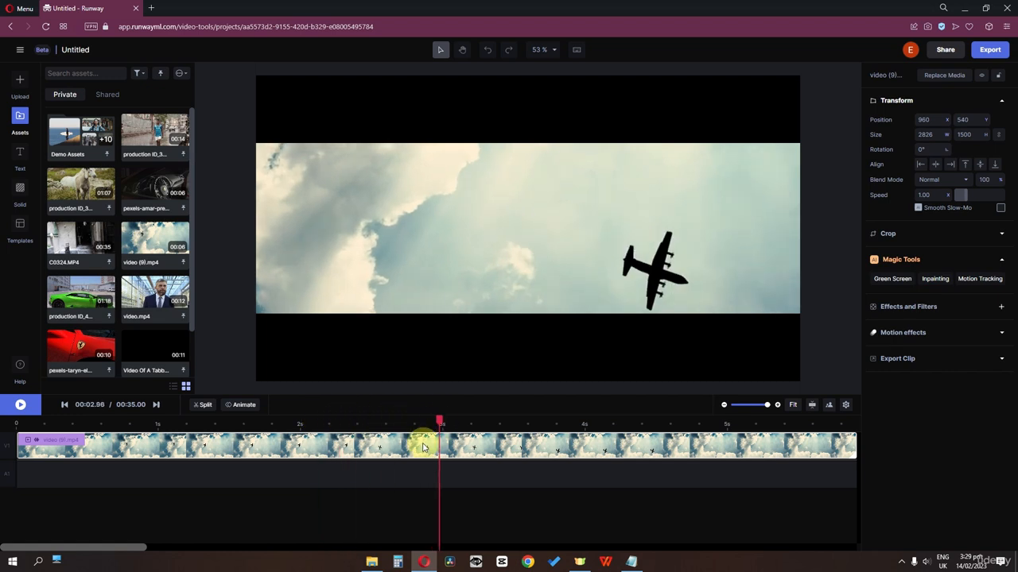
# Split the plane clip at 2.96 s, delete the rest, and select the Scale track's end keyframe.
pyautogui.click(202, 405)
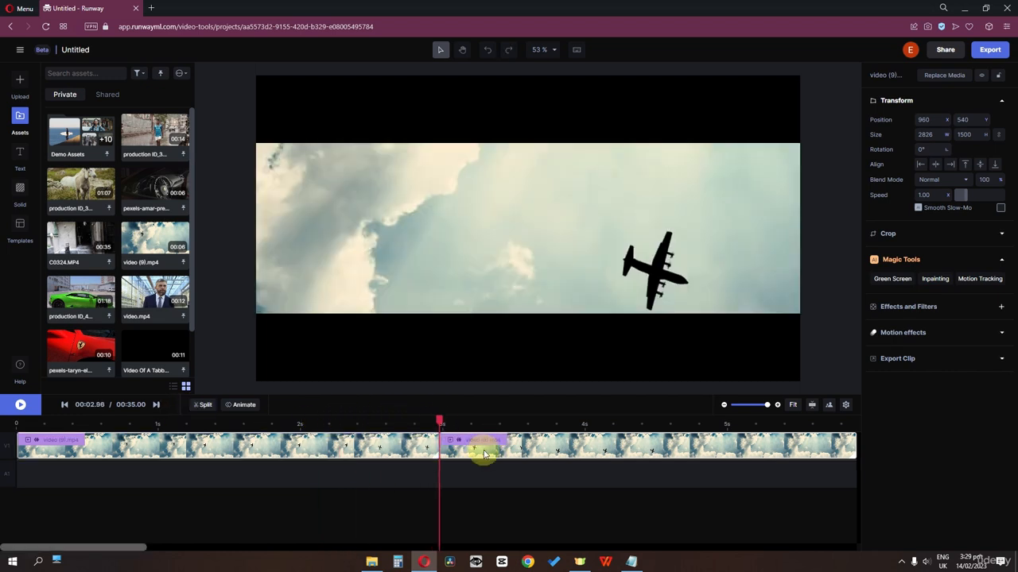
pyautogui.press('Delete')
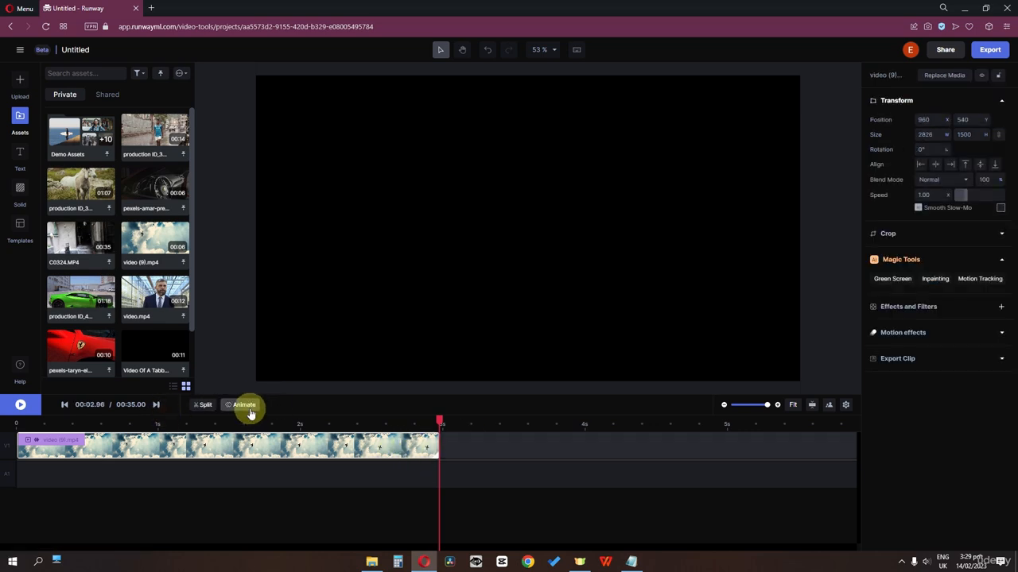
pyautogui.click(244, 405)
pyautogui.moveTo(442, 421); pyautogui.dragTo(382, 422)
pyautogui.click(442, 476)
# Move the final Scale keyframe to about 2.47 s, confirming its Circ easing, and show Animate out presets.
pyautogui.moveTo(441, 475); pyautogui.dragTo(371, 473)
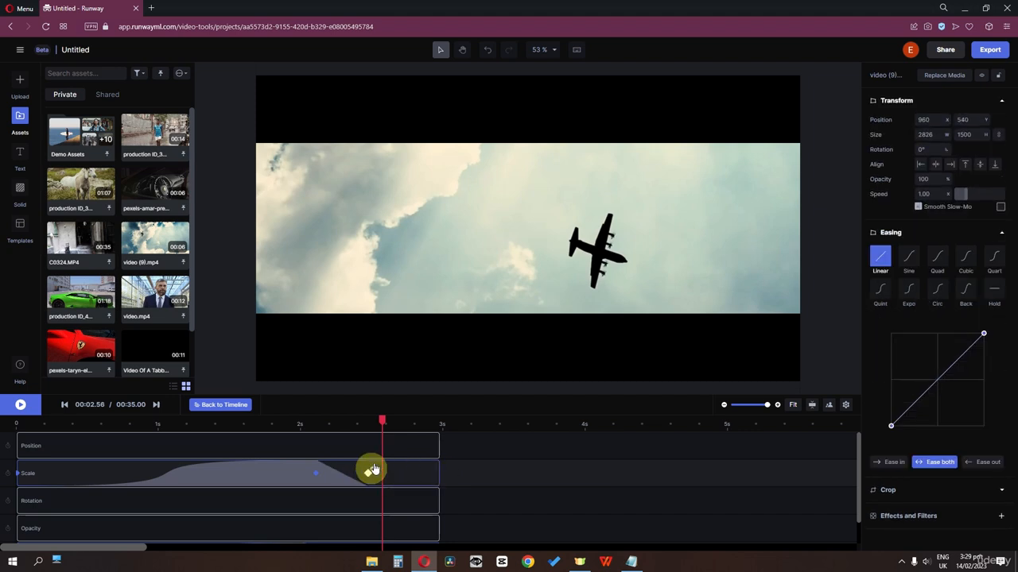
pyautogui.moveTo(382, 422)
pyautogui.mouseDown()
pyautogui.moveTo(288, 428)
pyautogui.moveTo(423, 422)
pyautogui.moveTo(383, 422)
pyautogui.moveTo(393, 424)
pyautogui.mouseUp()
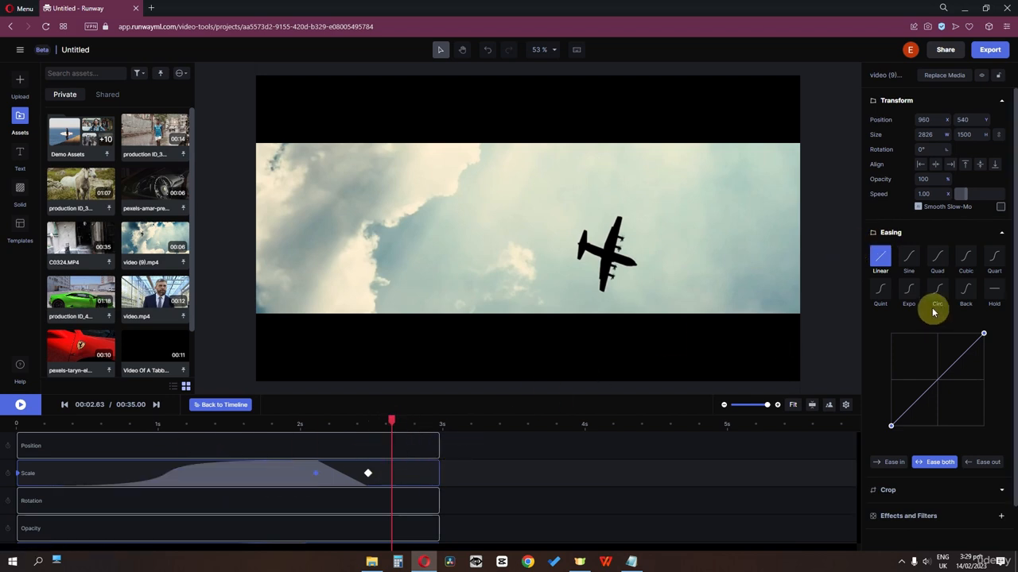
pyautogui.click(461, 467)
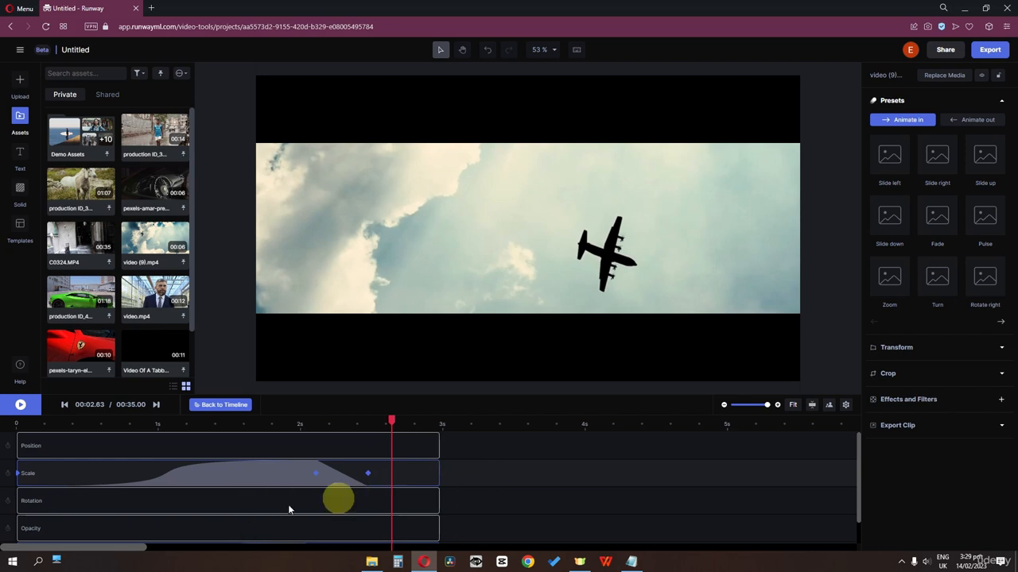
pyautogui.click(247, 483)
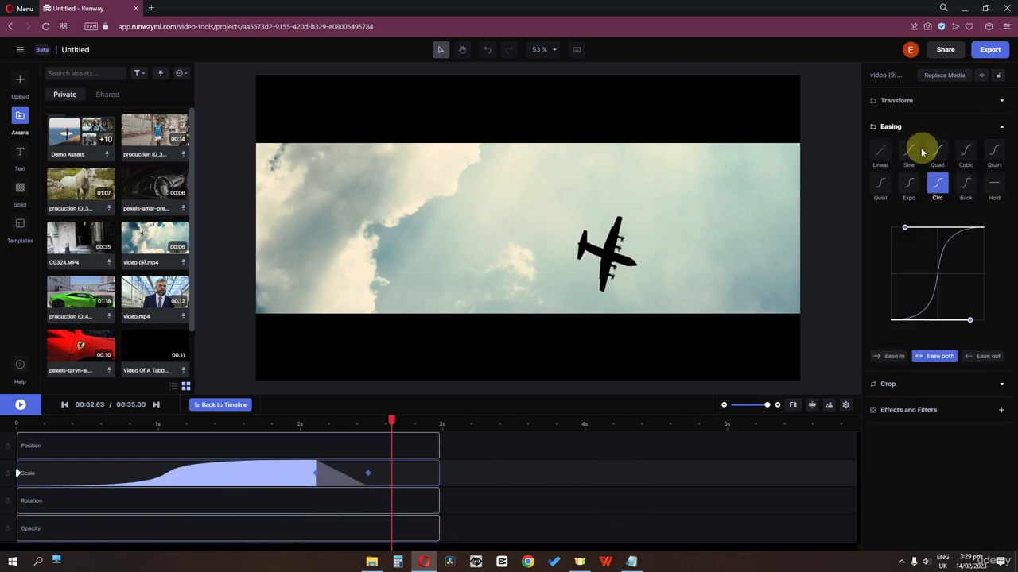
pyautogui.click(494, 472)
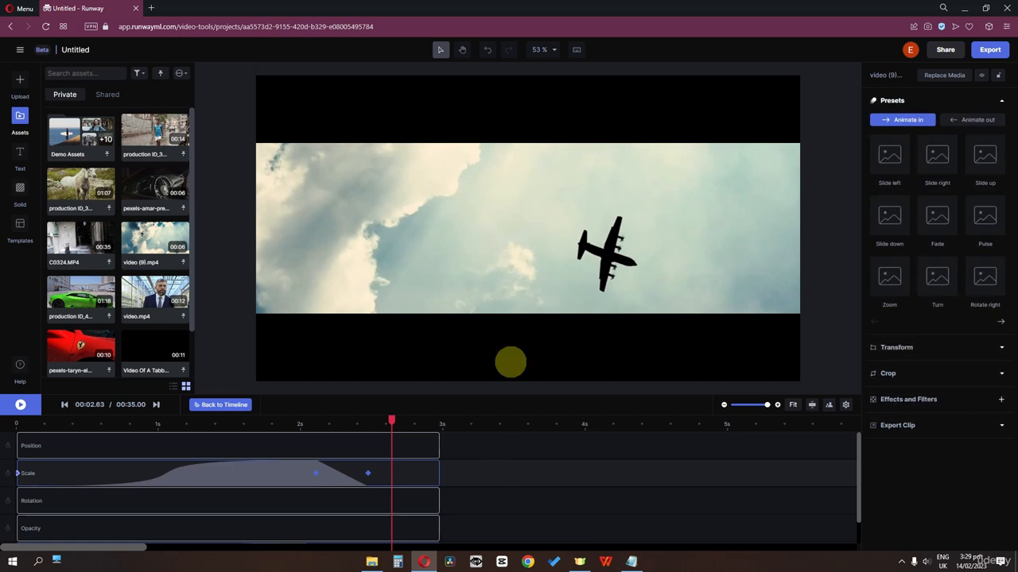
pyautogui.click(984, 124)
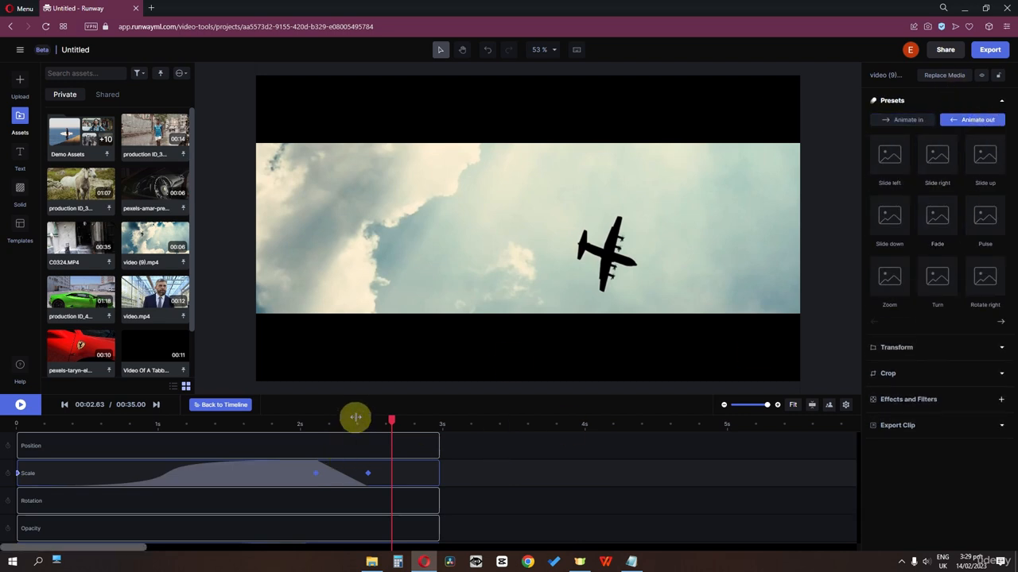
pyautogui.moveTo(390, 421); pyautogui.dragTo(98, 429)
# Apply the Fade animate-out preset and preview it from about 0.7 s.
pyautogui.click(937, 216)
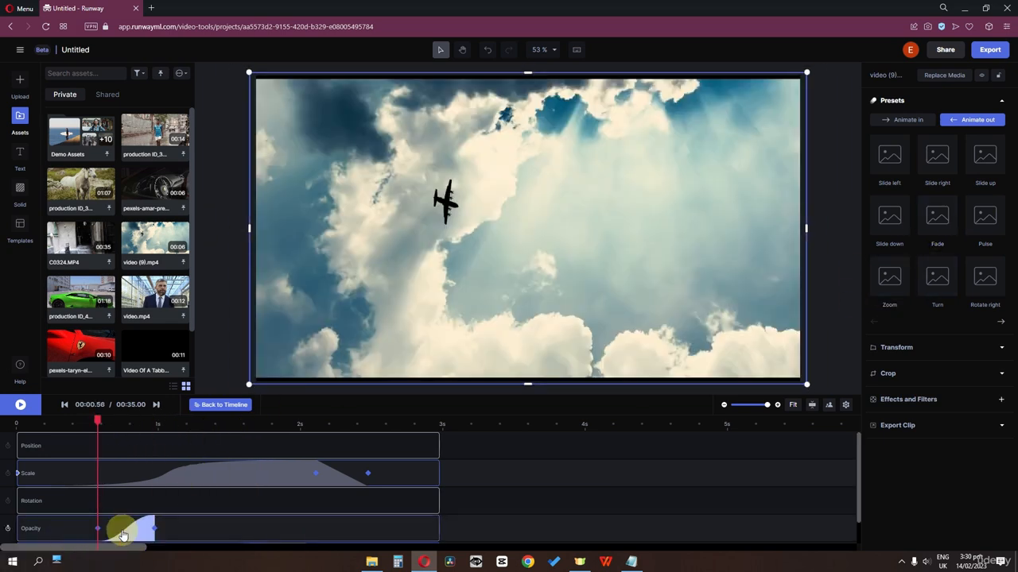
pyautogui.press('space')
pyautogui.press('space')
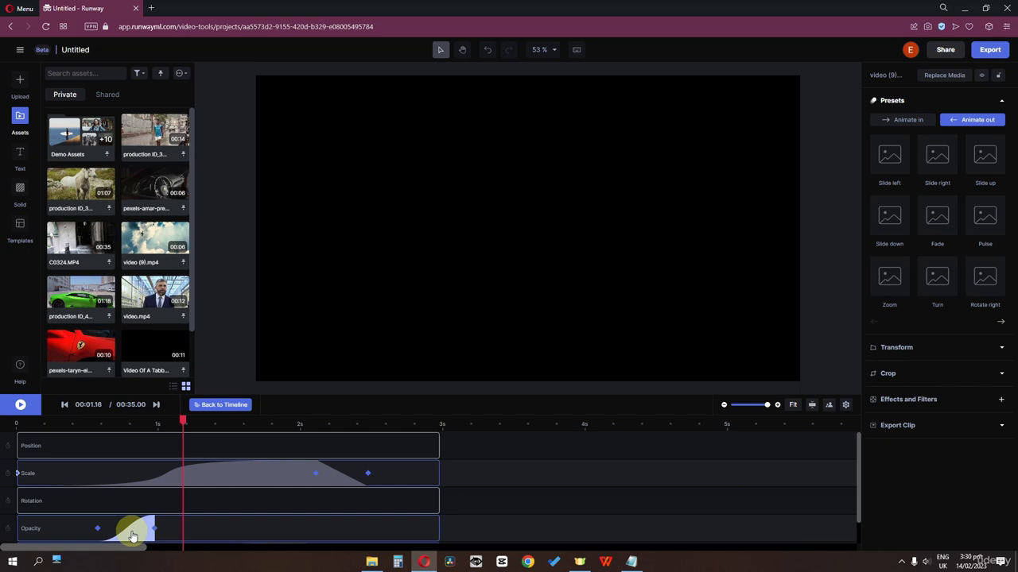
pyautogui.click(114, 424)
pyautogui.press('space')
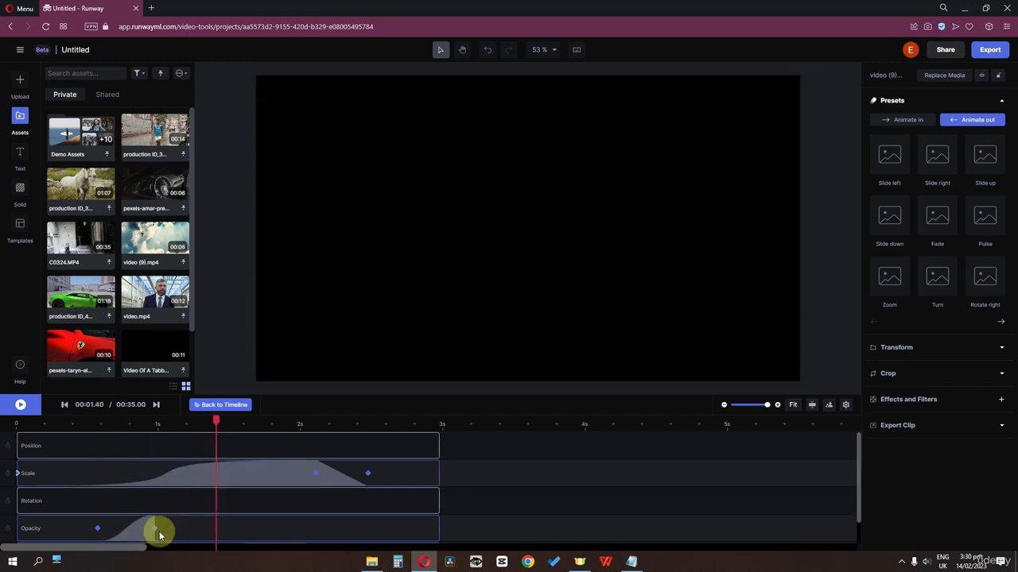
# Remove the misplaced opacity fade and reapply Fade with the playhead near 2.53 s.
pyautogui.moveTo(159, 536); pyautogui.dragTo(225, 483)
pyautogui.moveTo(217, 420); pyautogui.dragTo(381, 424)
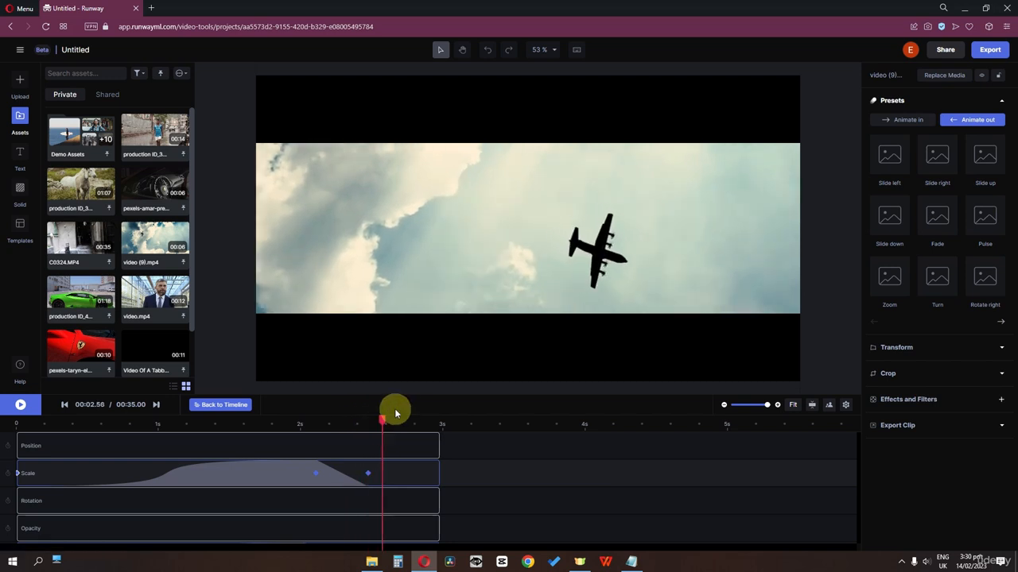
pyautogui.click(932, 218)
pyautogui.press('space')
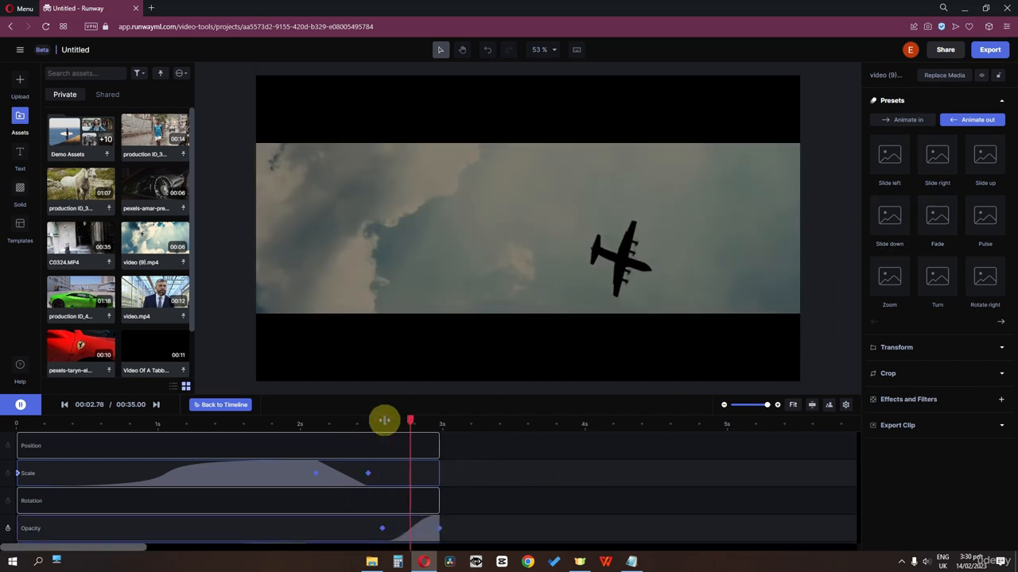
pyautogui.moveTo(384, 421); pyautogui.dragTo(414, 421)
# Give the 2.6–3 s fade-out Cubic easing, replay it, then return to the main timeline.
pyautogui.click(381, 528)
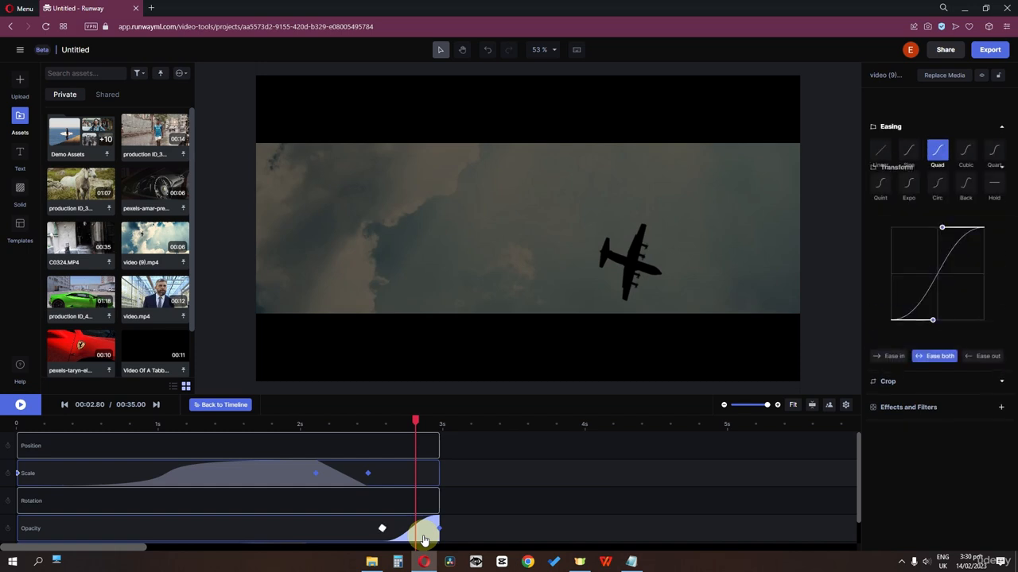
pyautogui.click(965, 151)
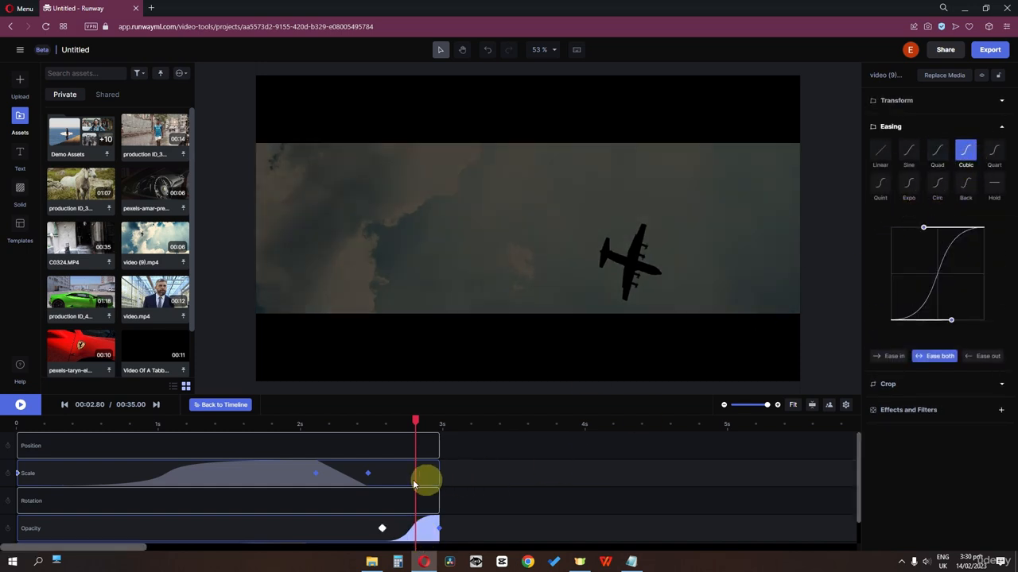
pyautogui.moveTo(414, 422); pyautogui.dragTo(381, 425)
pyautogui.press('space')
pyautogui.click(380, 426)
pyautogui.press('space')
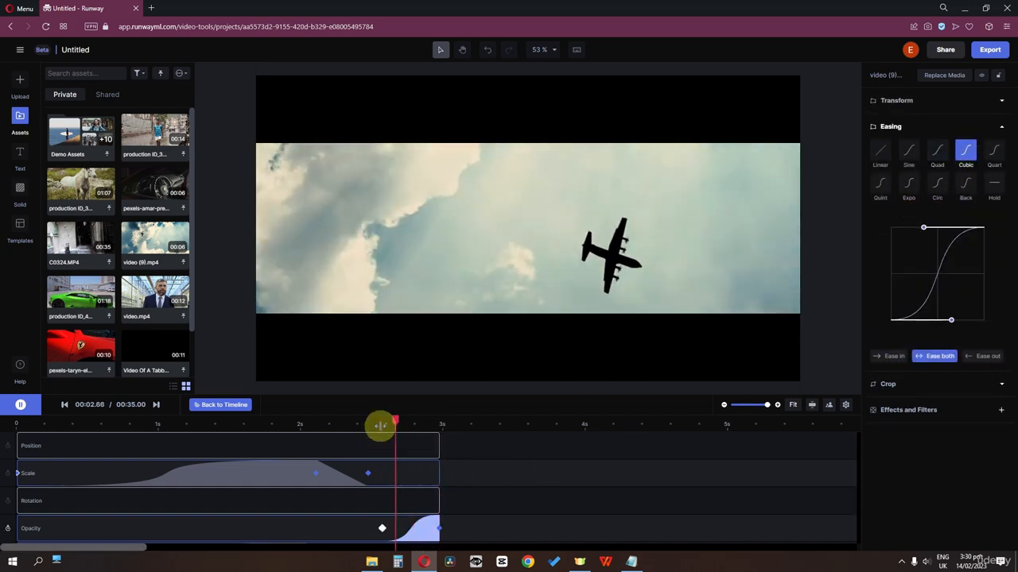
pyautogui.click(380, 426)
pyautogui.press('space')
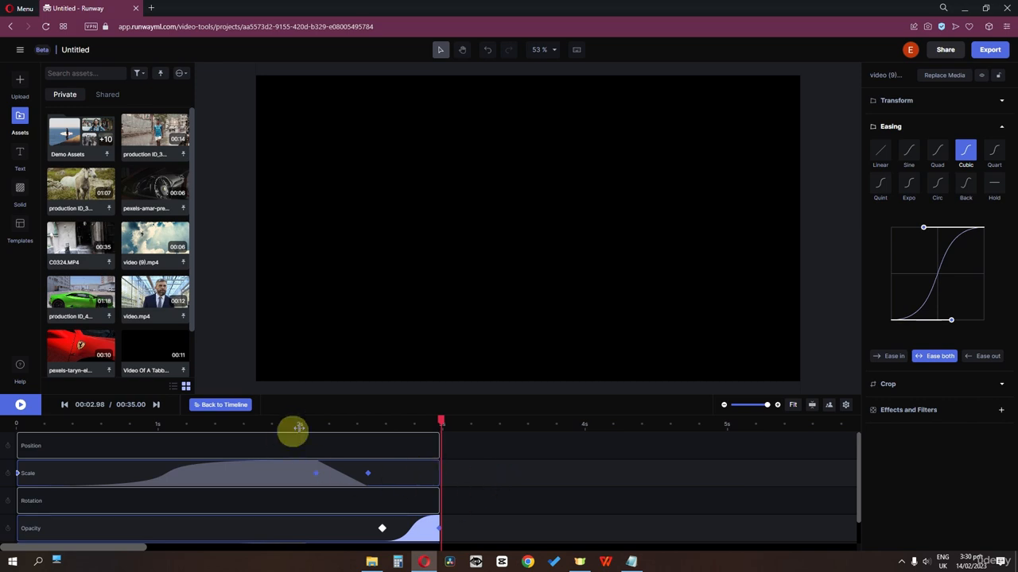
pyautogui.click(220, 407)
pyautogui.press('space')
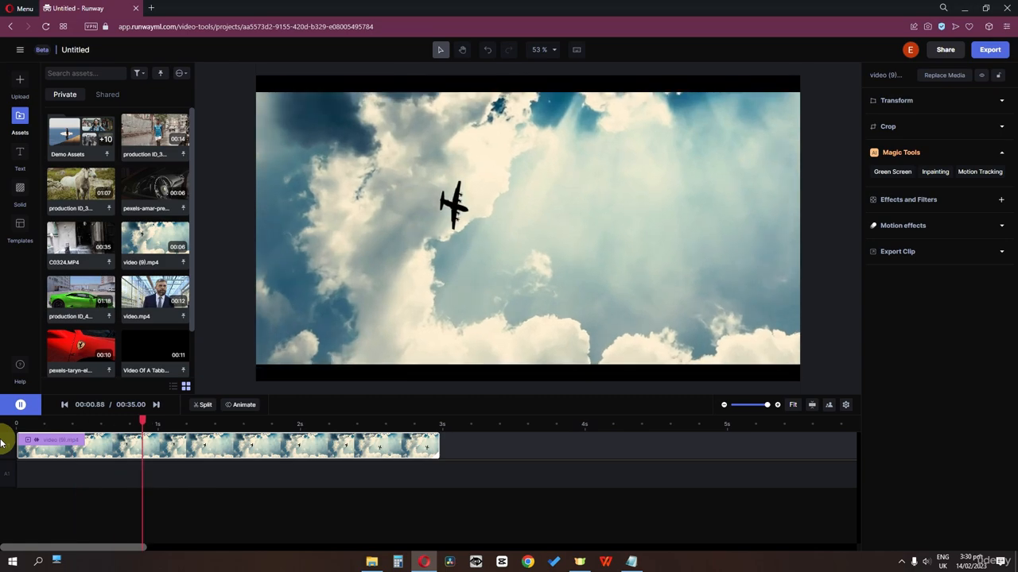